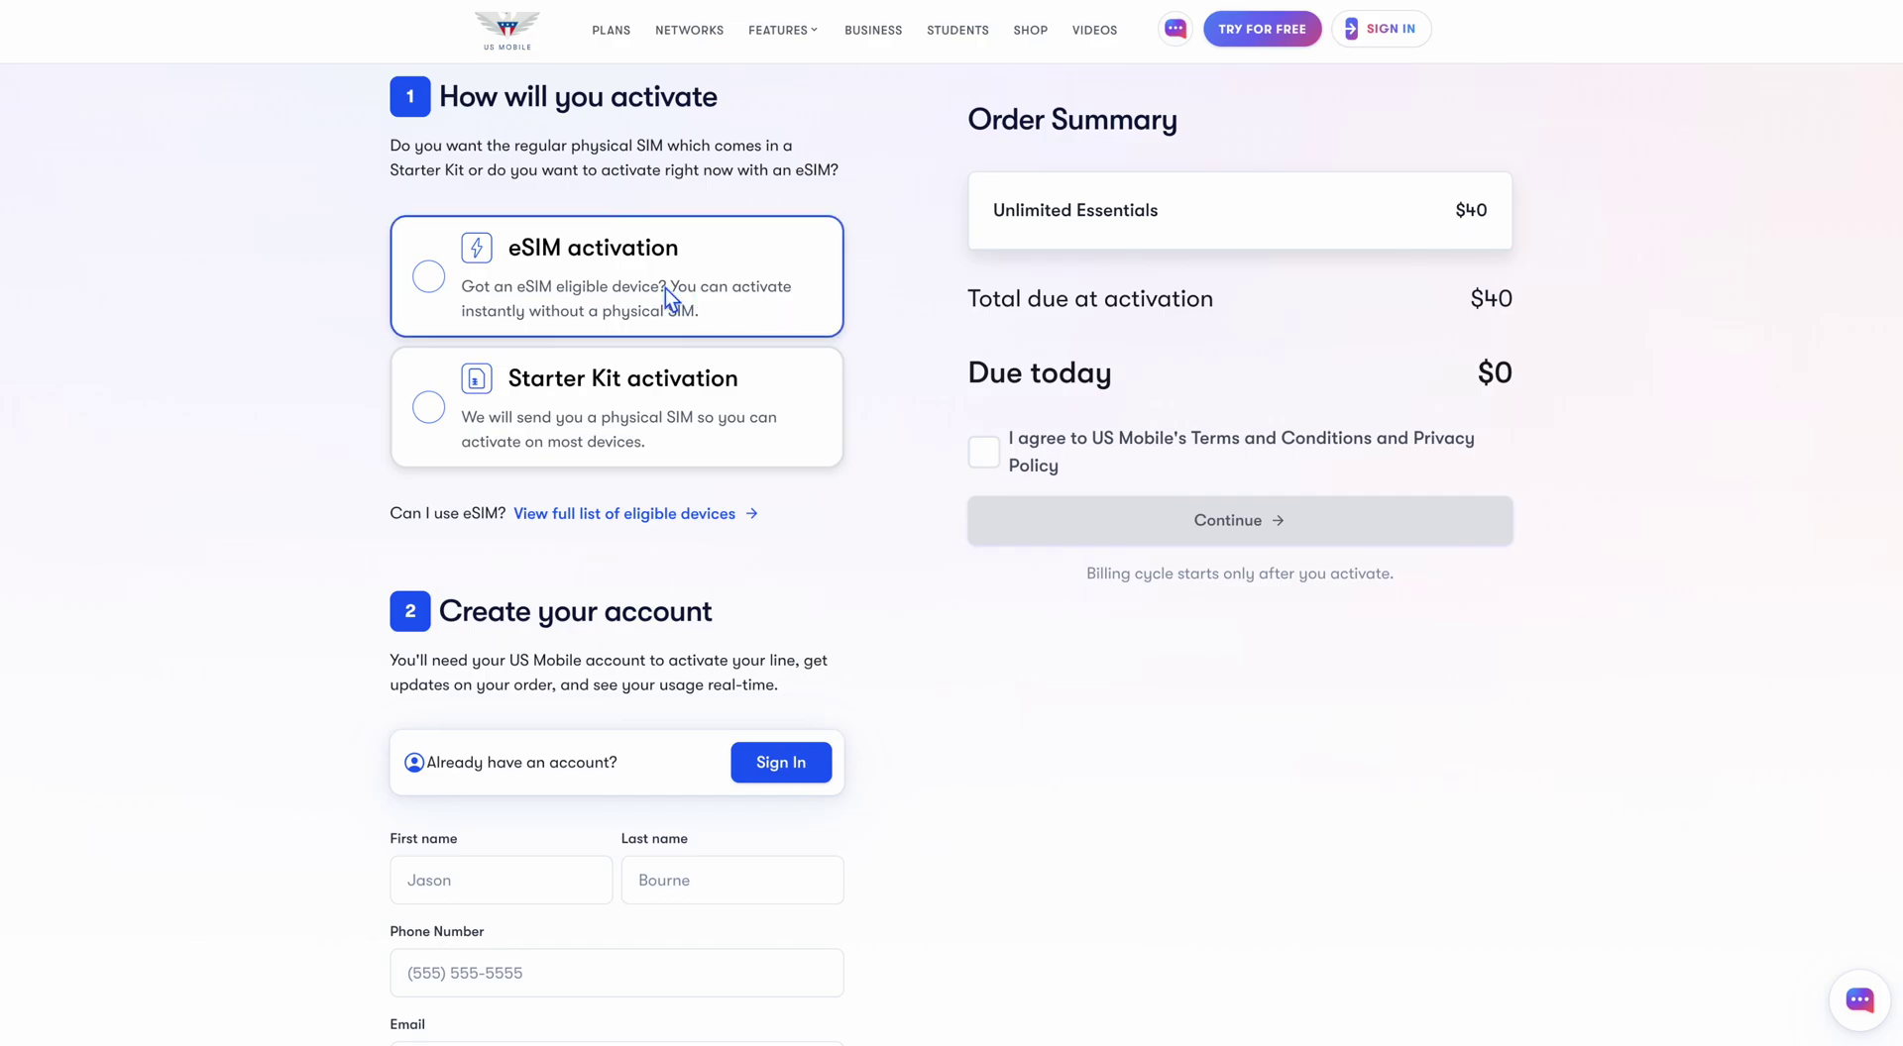
Select eSIM activation for the new line and review the list of eSIM-eligible devices
left_click(666, 294)
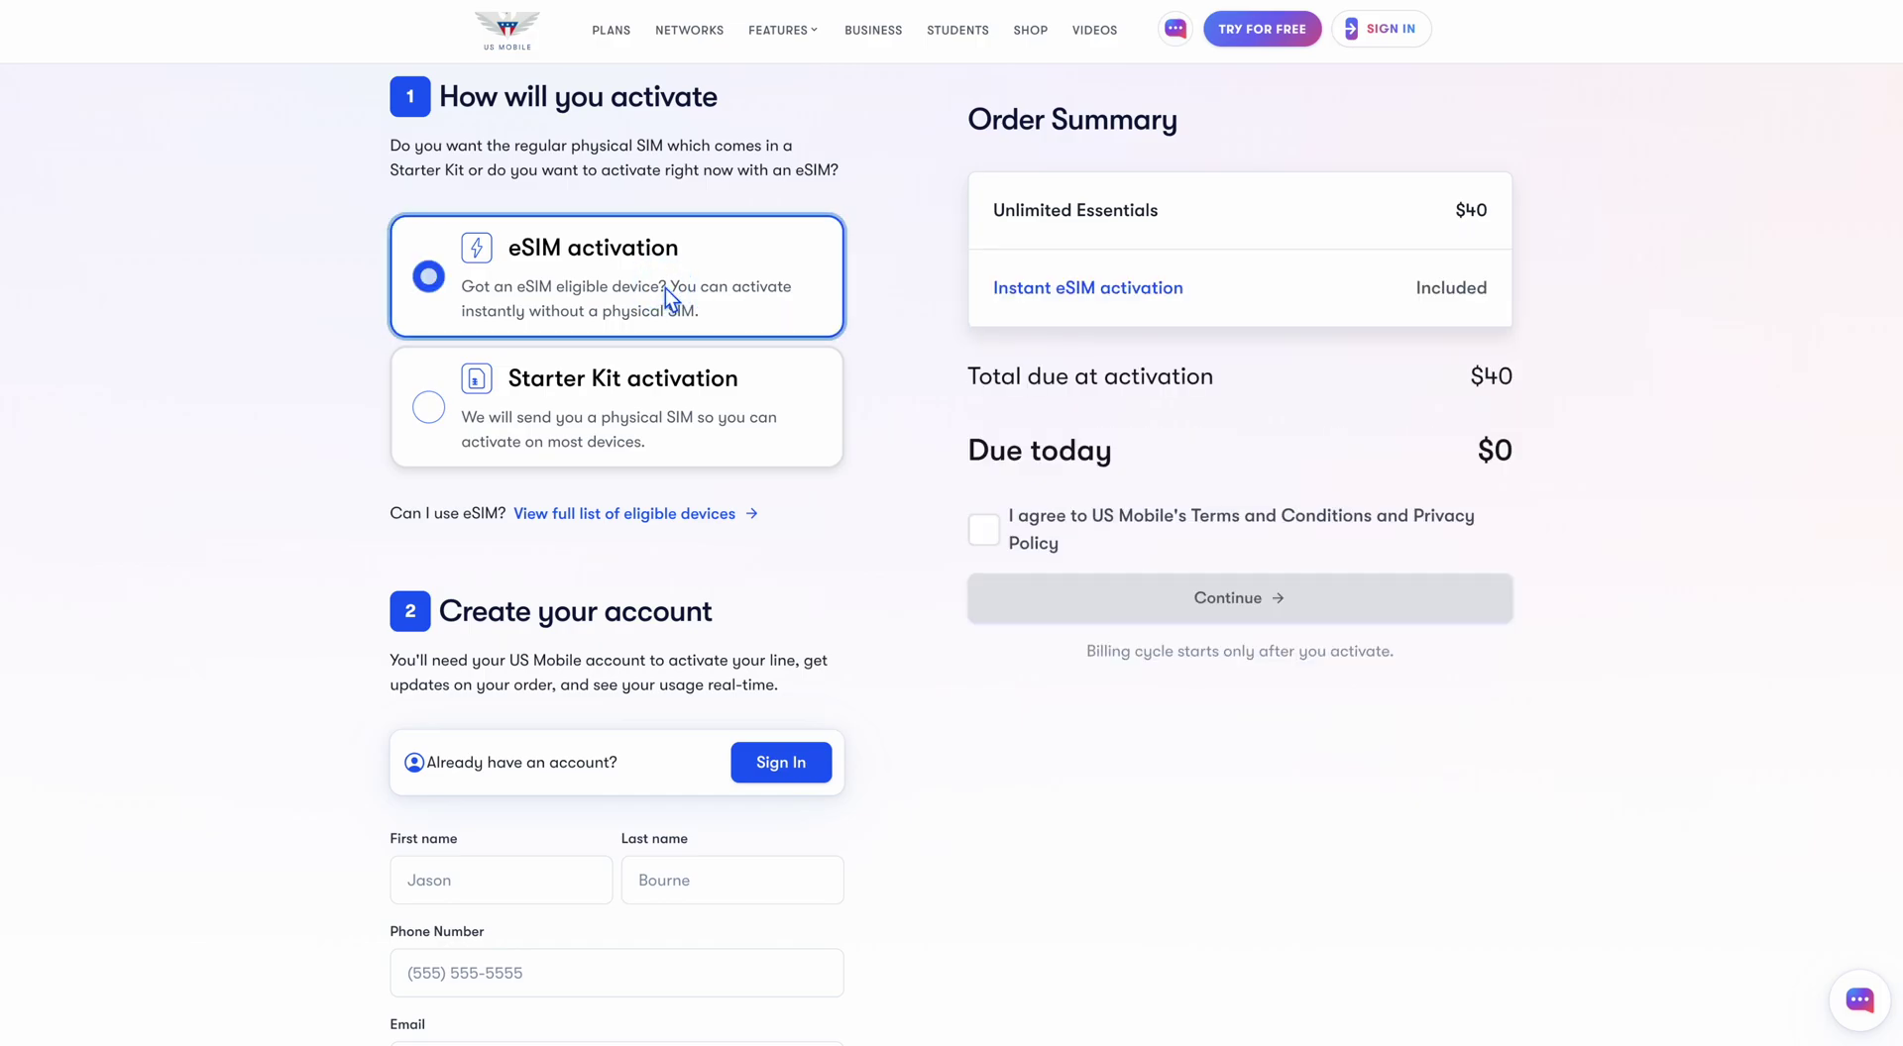
left_click(592, 517)
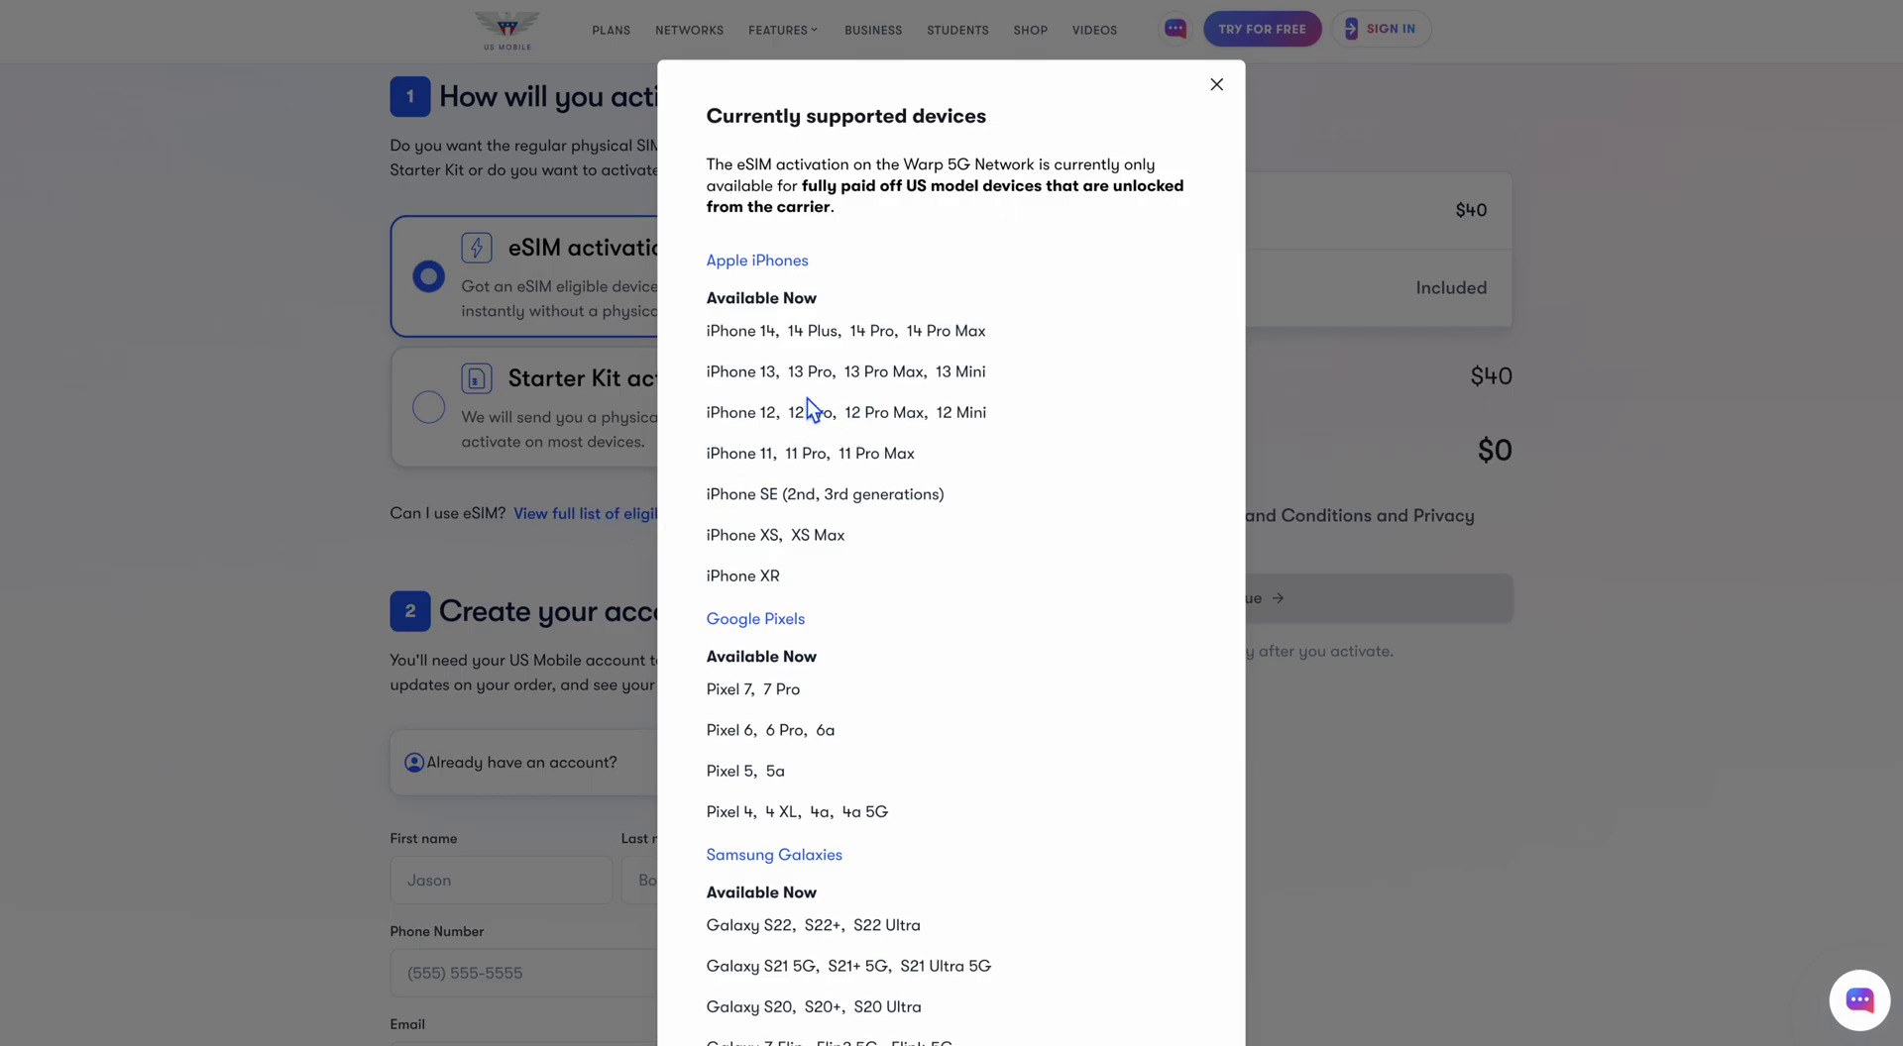
scroll(806, 399, "down", 3)
scroll(806, 399, "up", 3)
left_click(1230, 84)
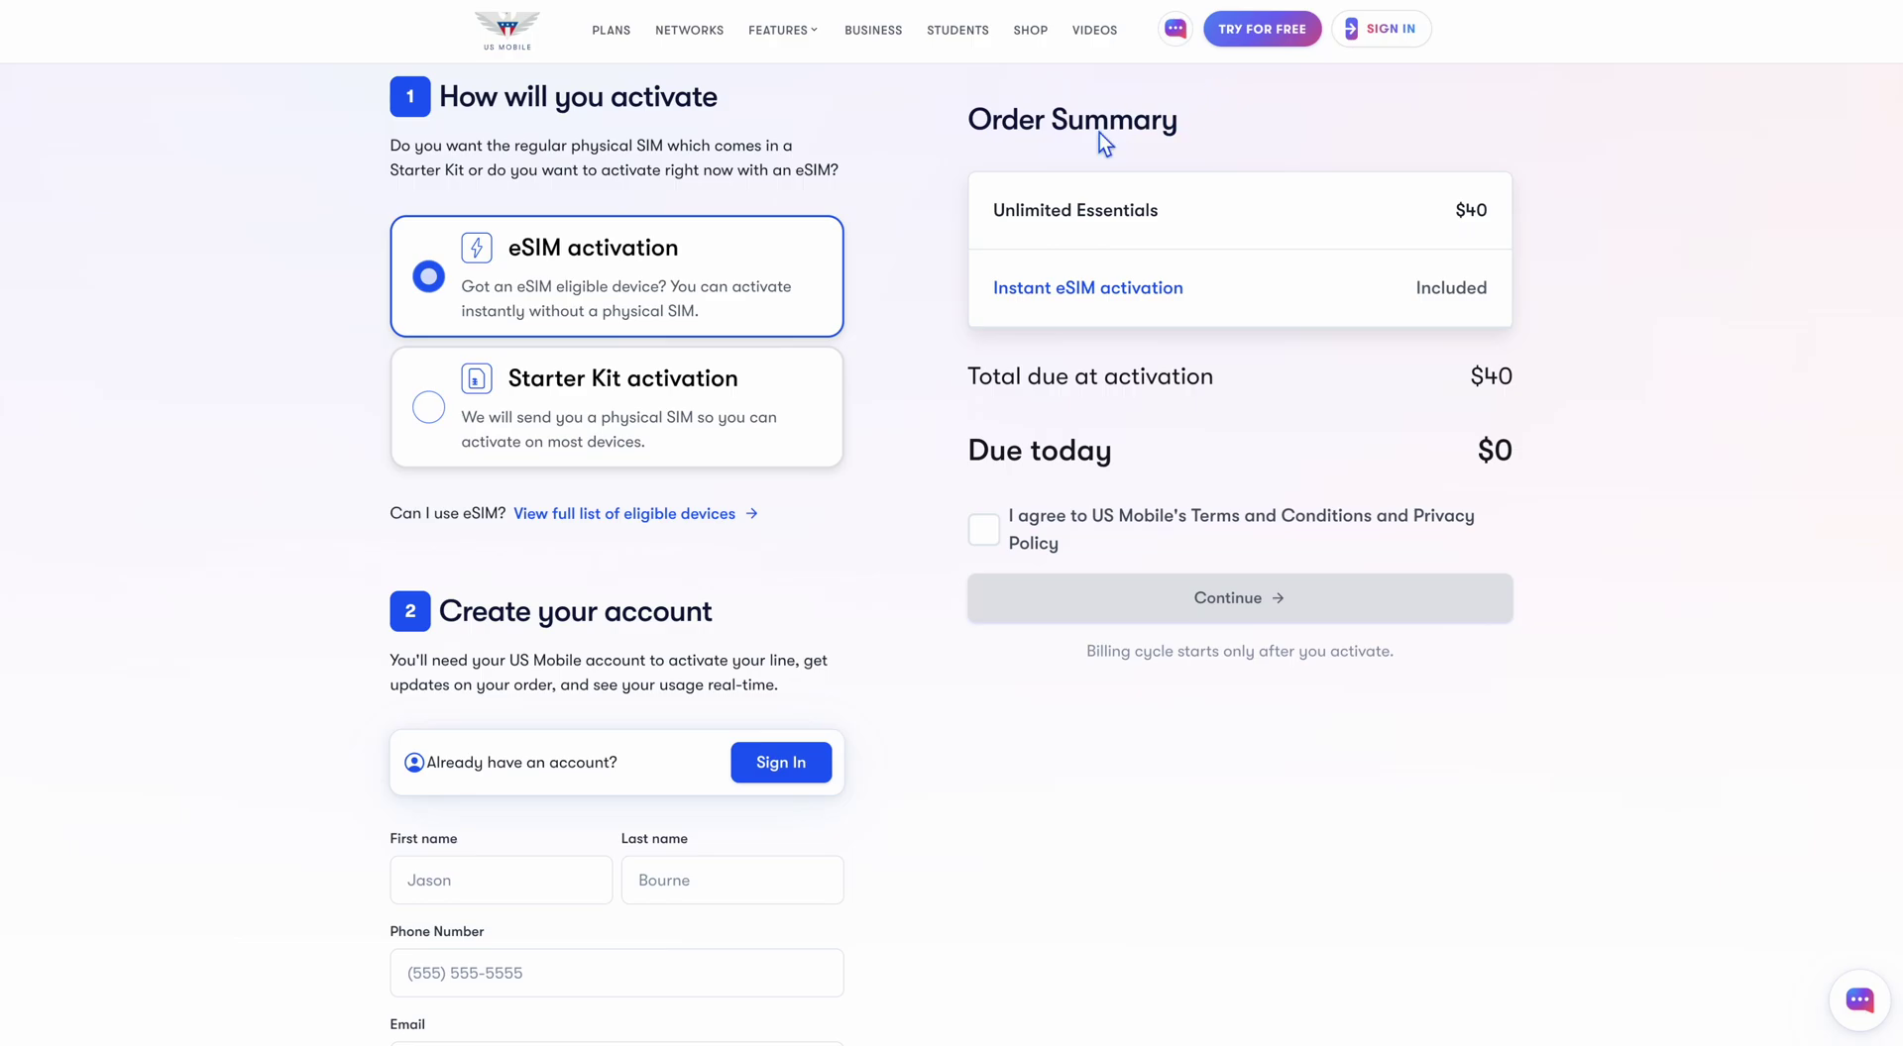
Sign in to the existing account with the browser's saved email and password
scroll(562, 604, "down", 5)
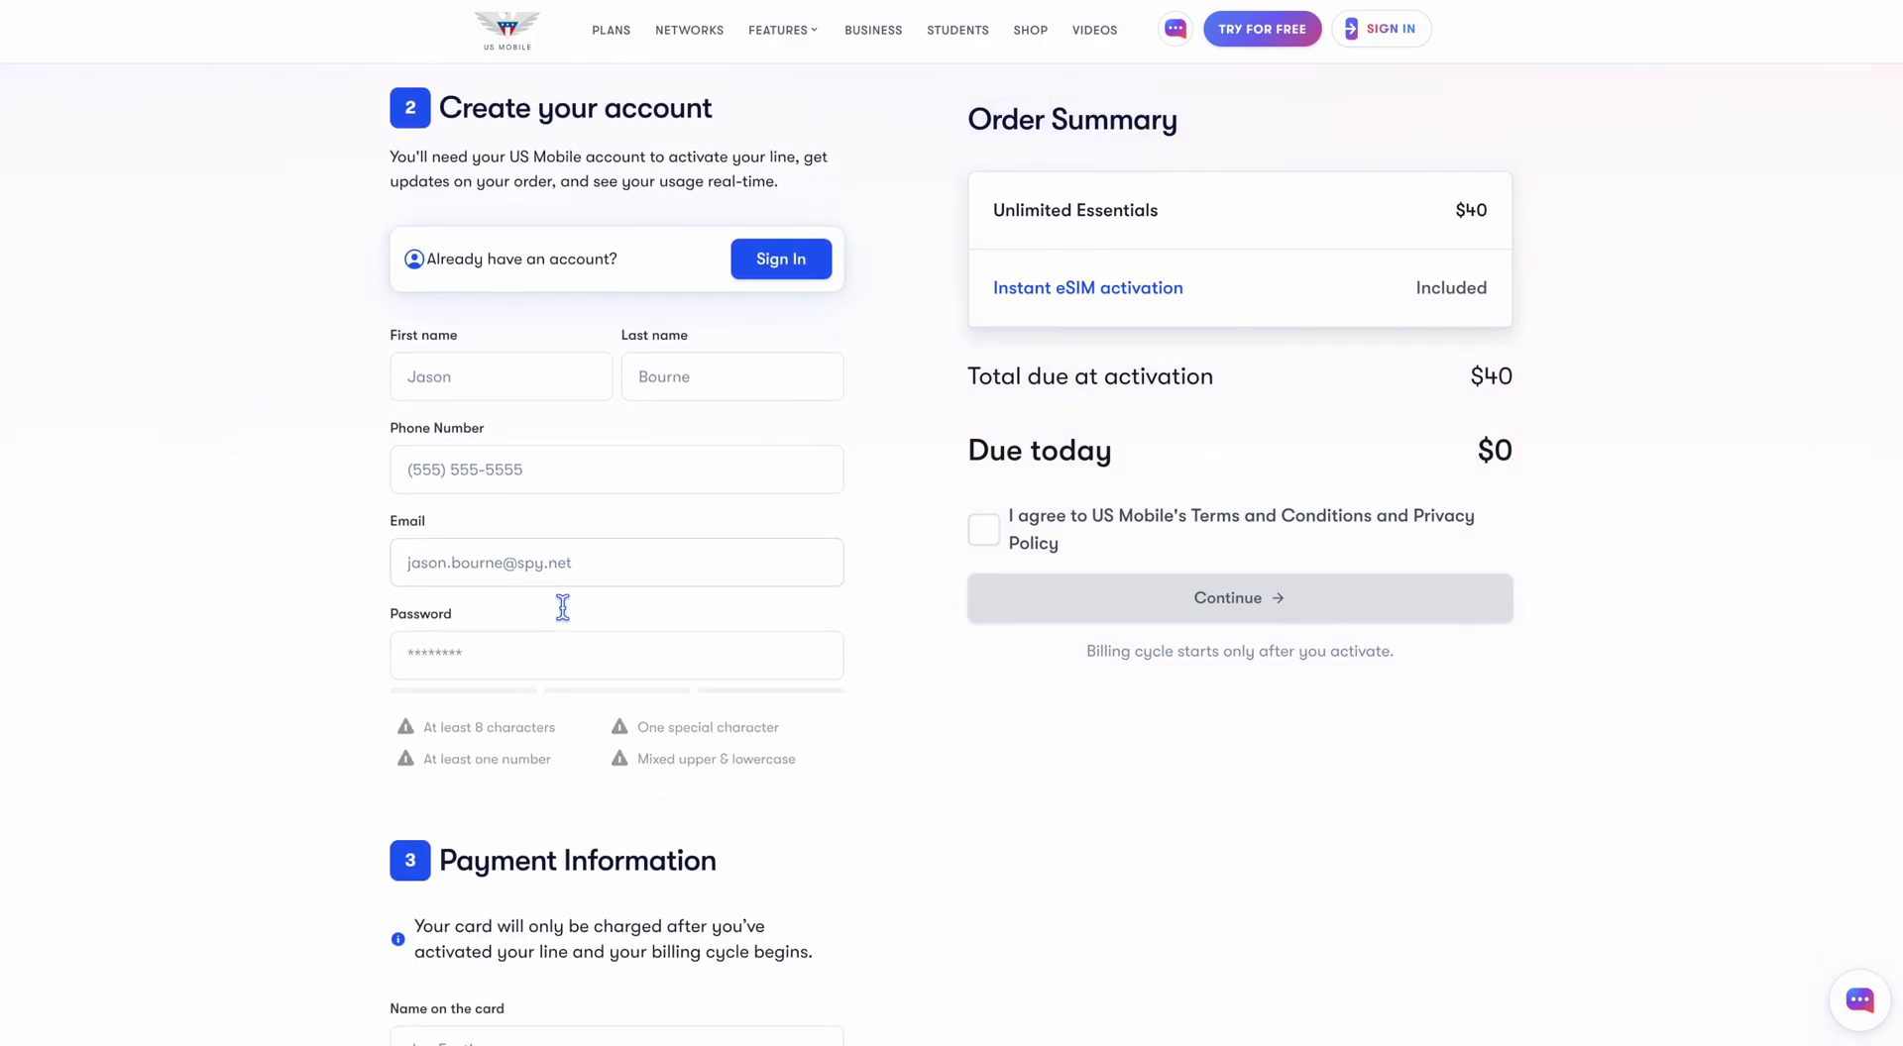
scroll(562, 606, "down", 1)
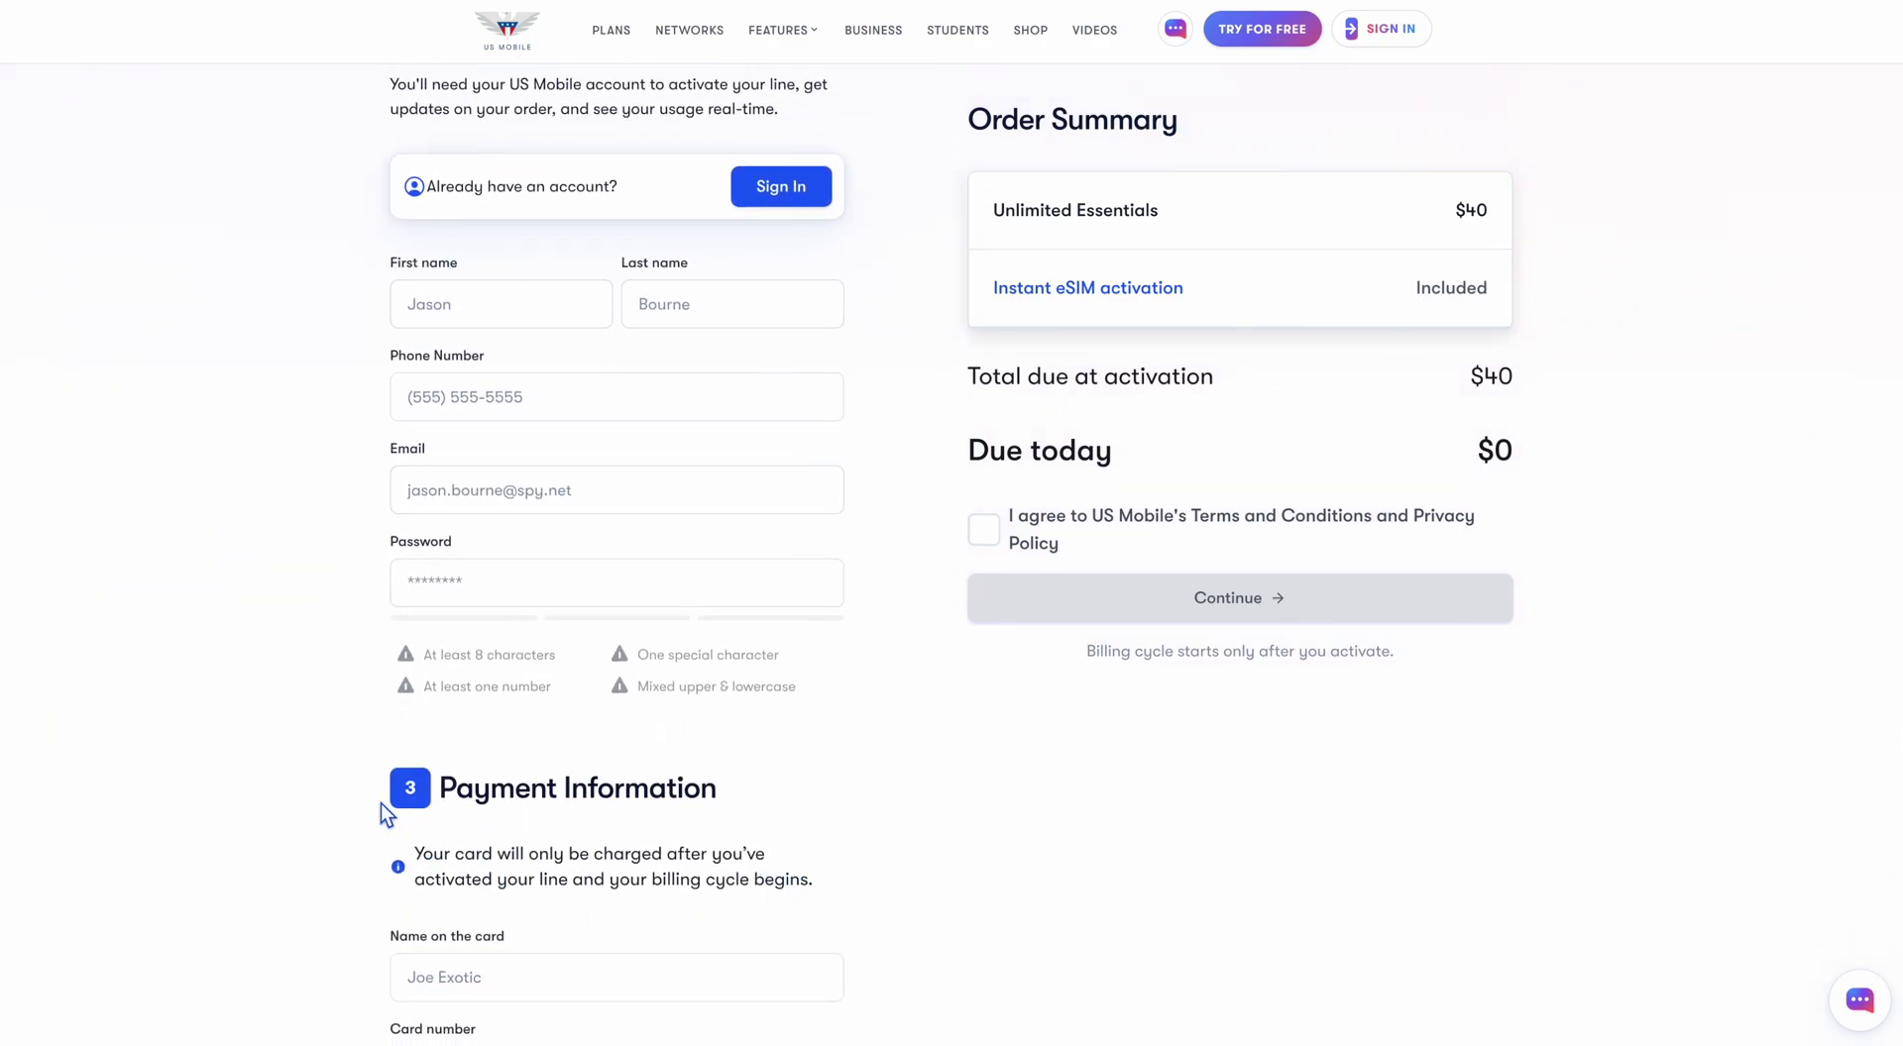
left_click(782, 190)
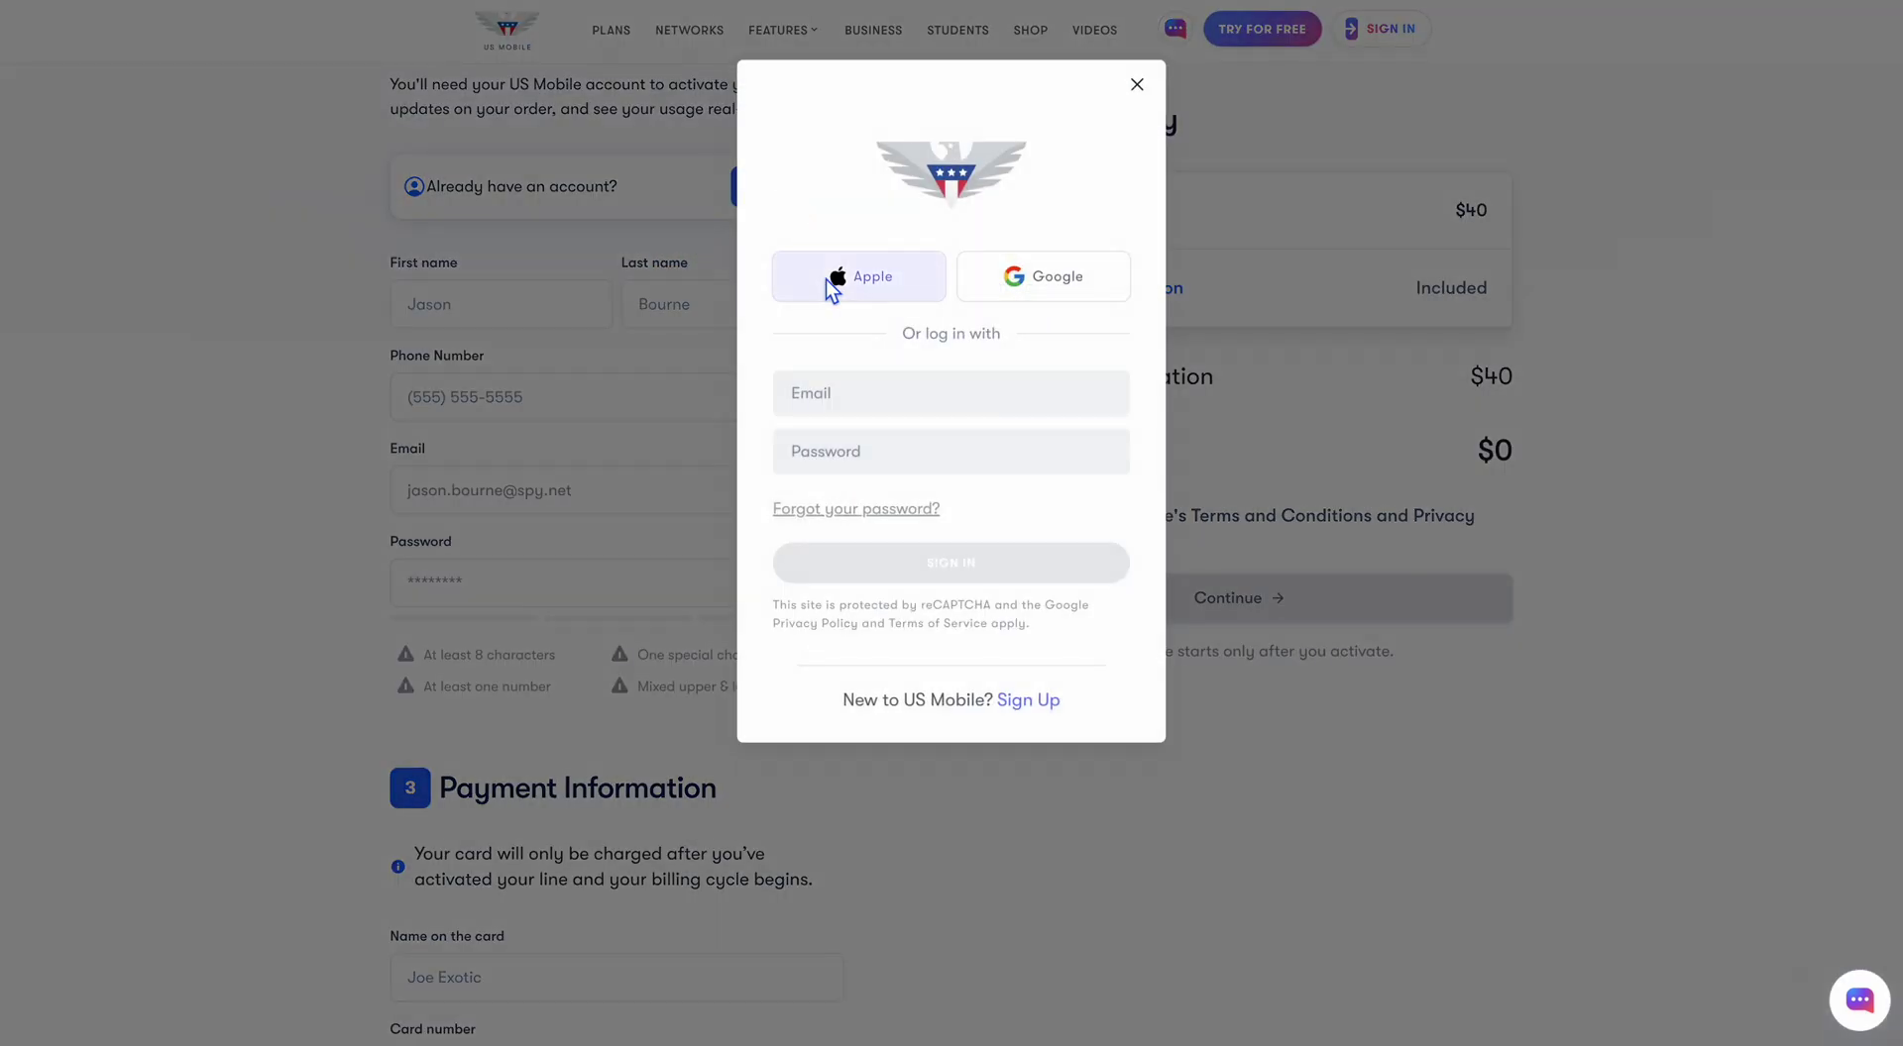
left_click(866, 575)
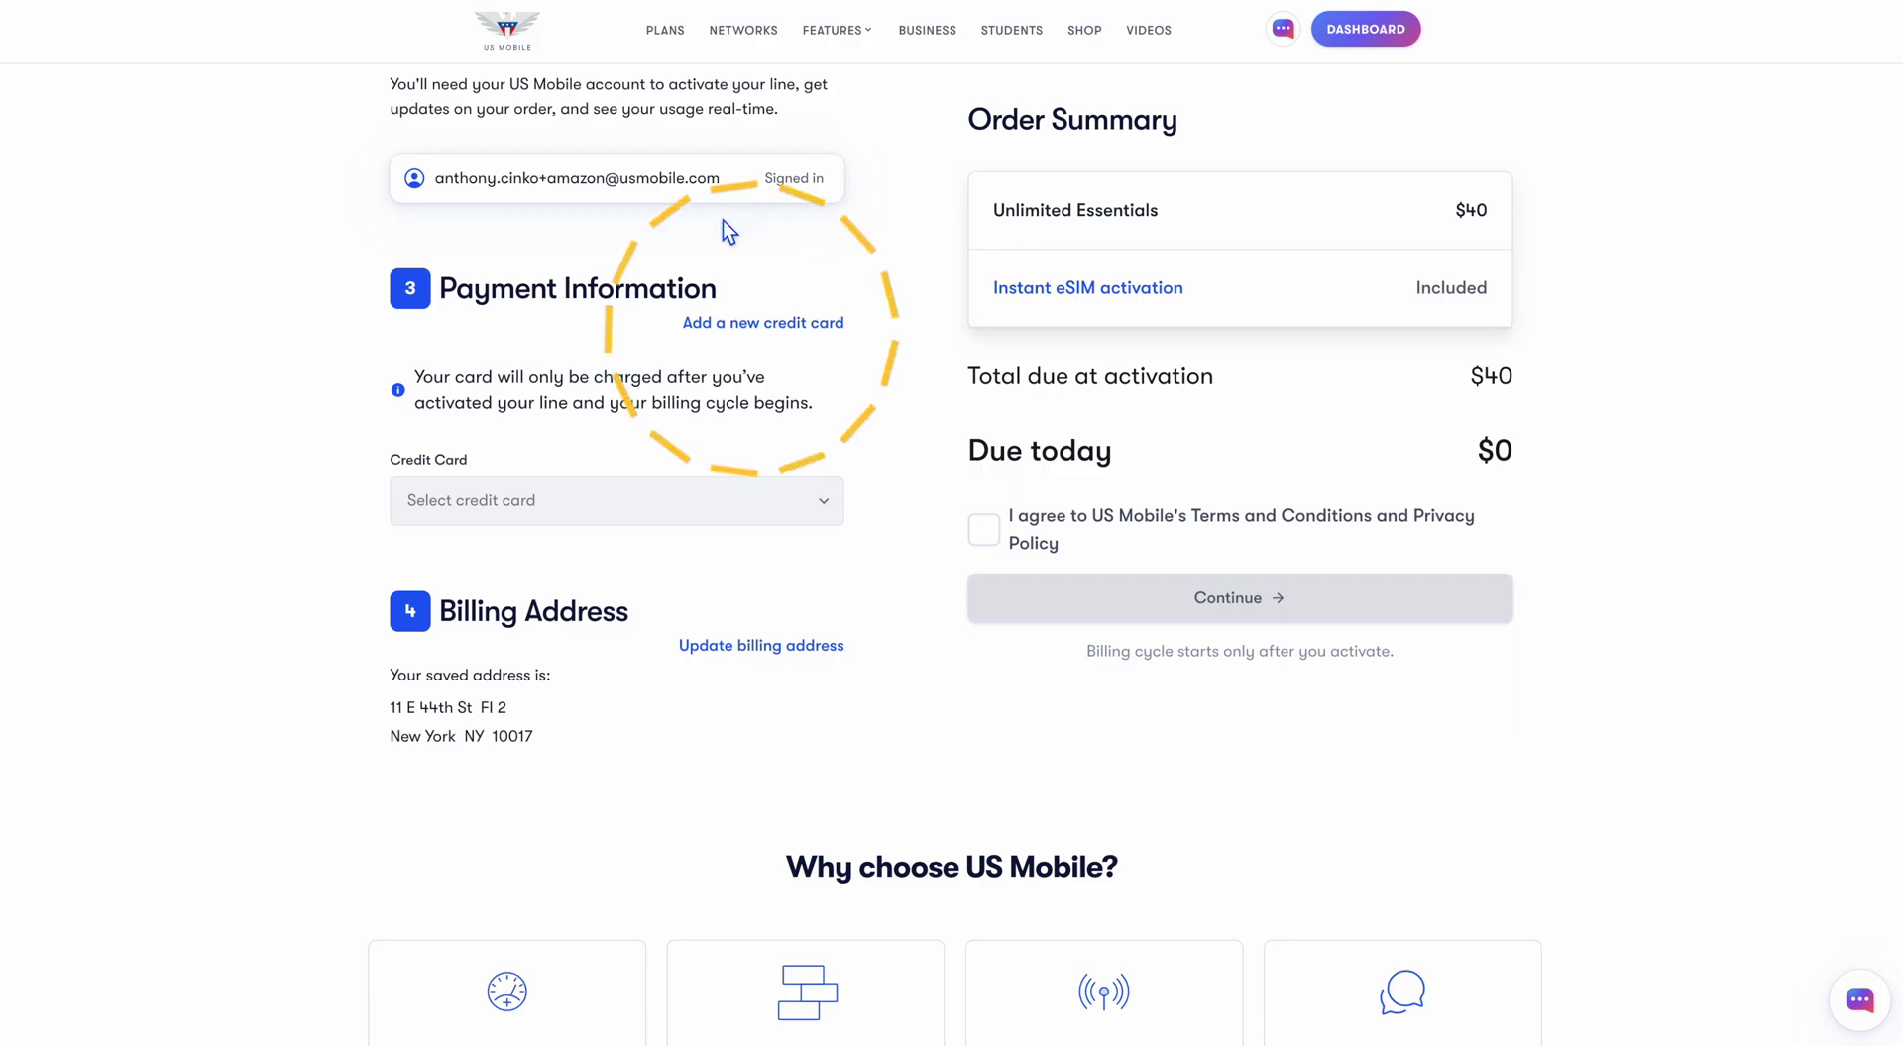
Pay with the saved MasterCard and saved billing address, accept the terms, and place the order
left_click(660, 505)
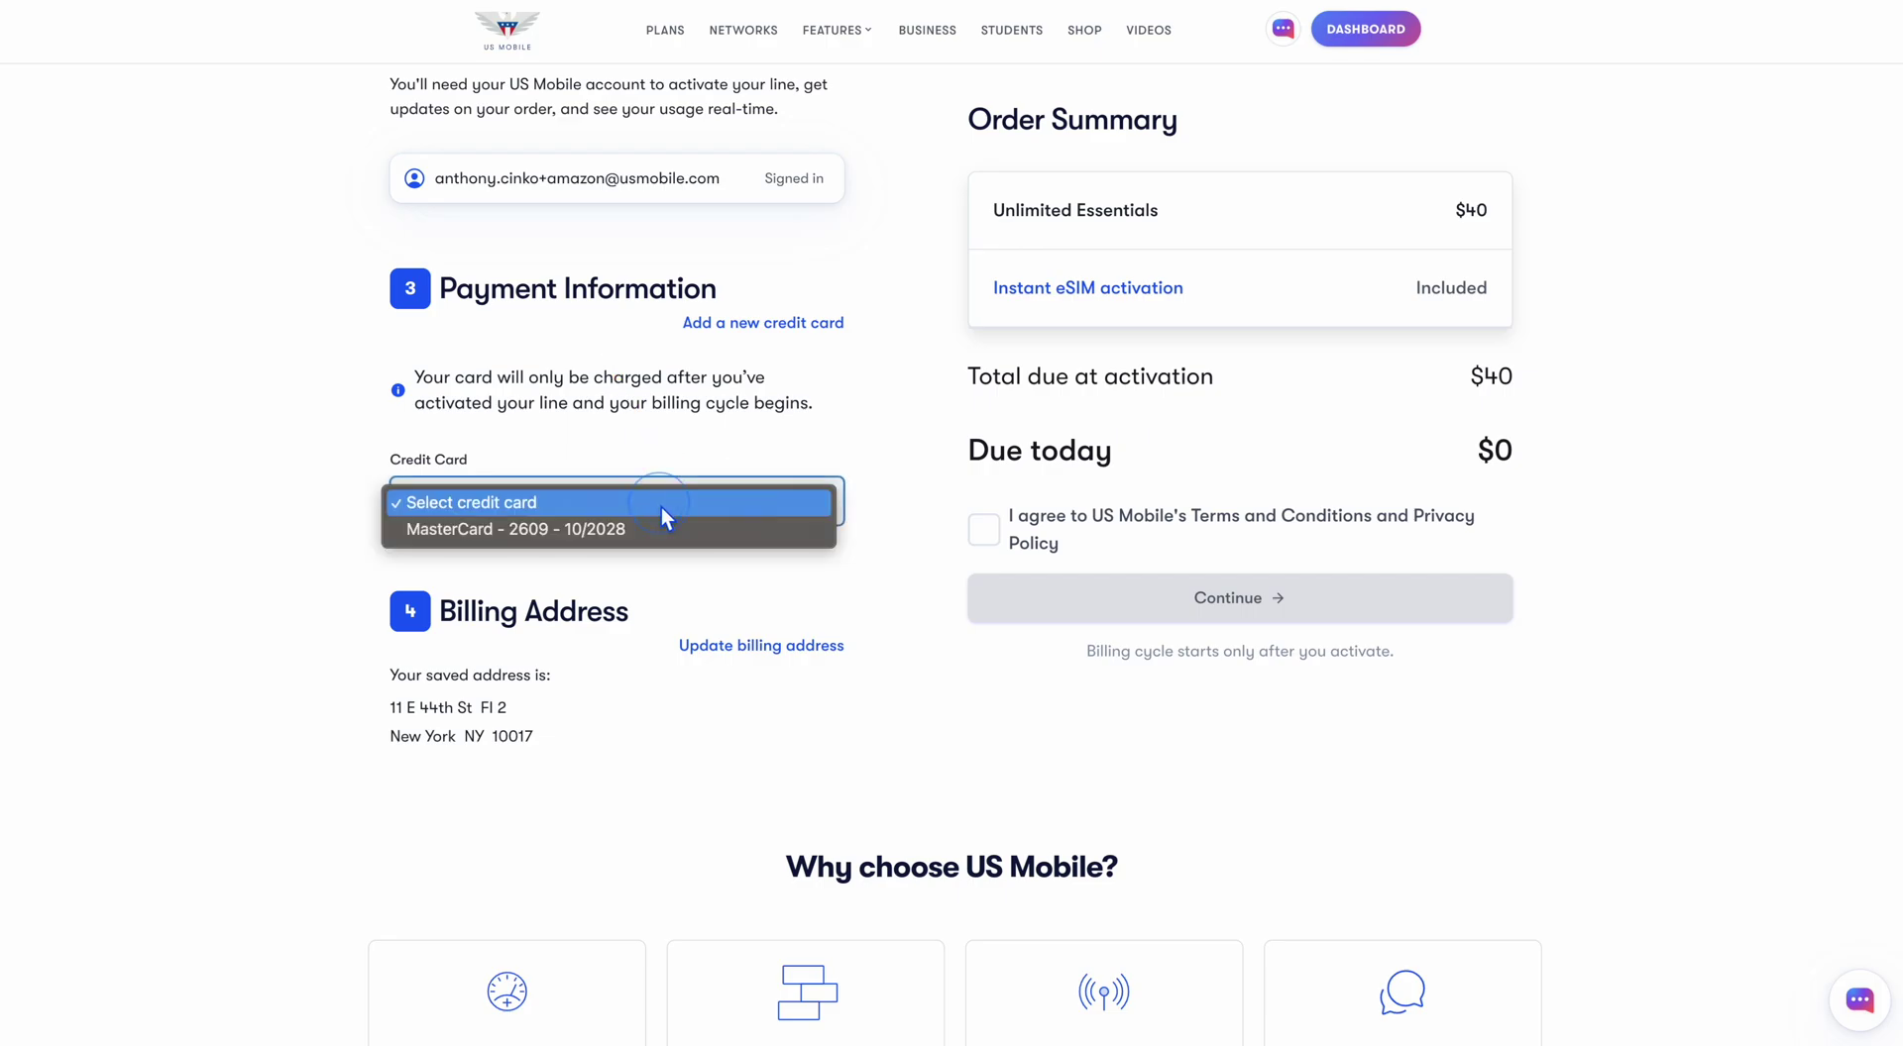
left_click(545, 537)
left_click(684, 645)
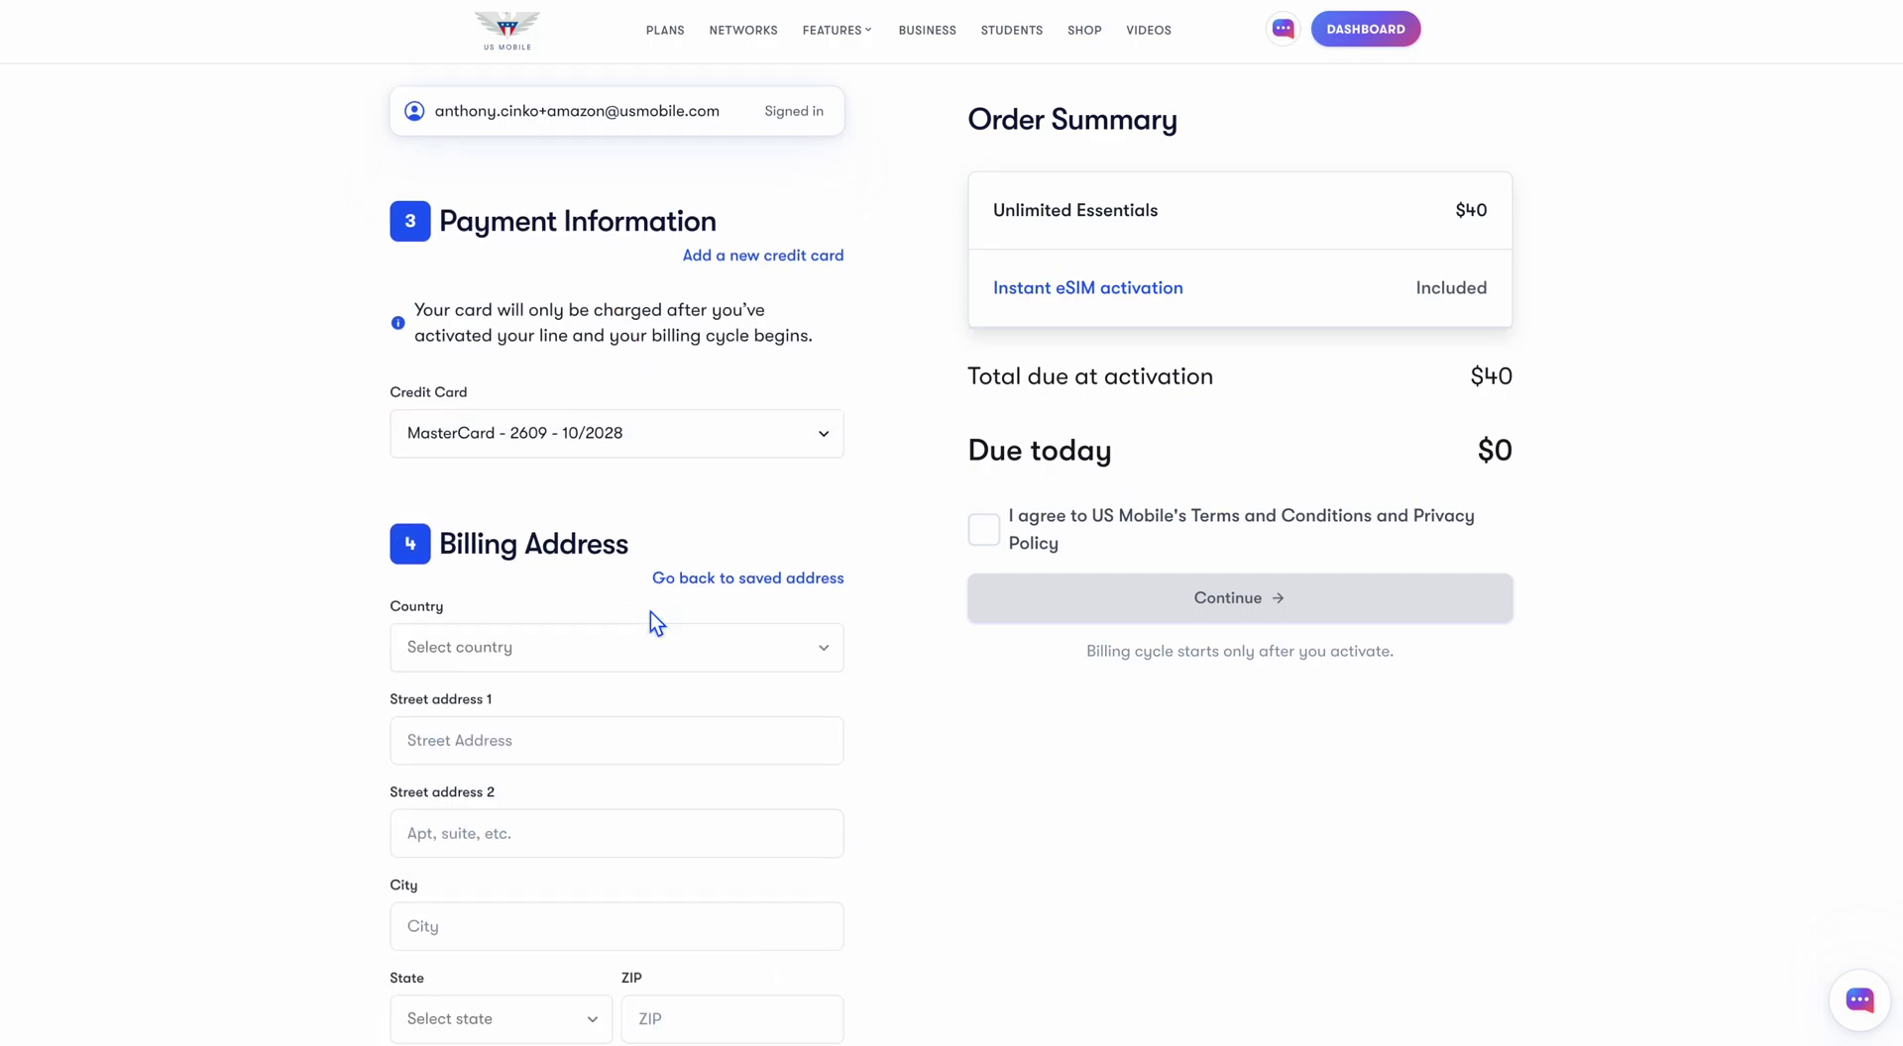
scroll(693, 338, "down", 5)
scroll(693, 338, "down", 1)
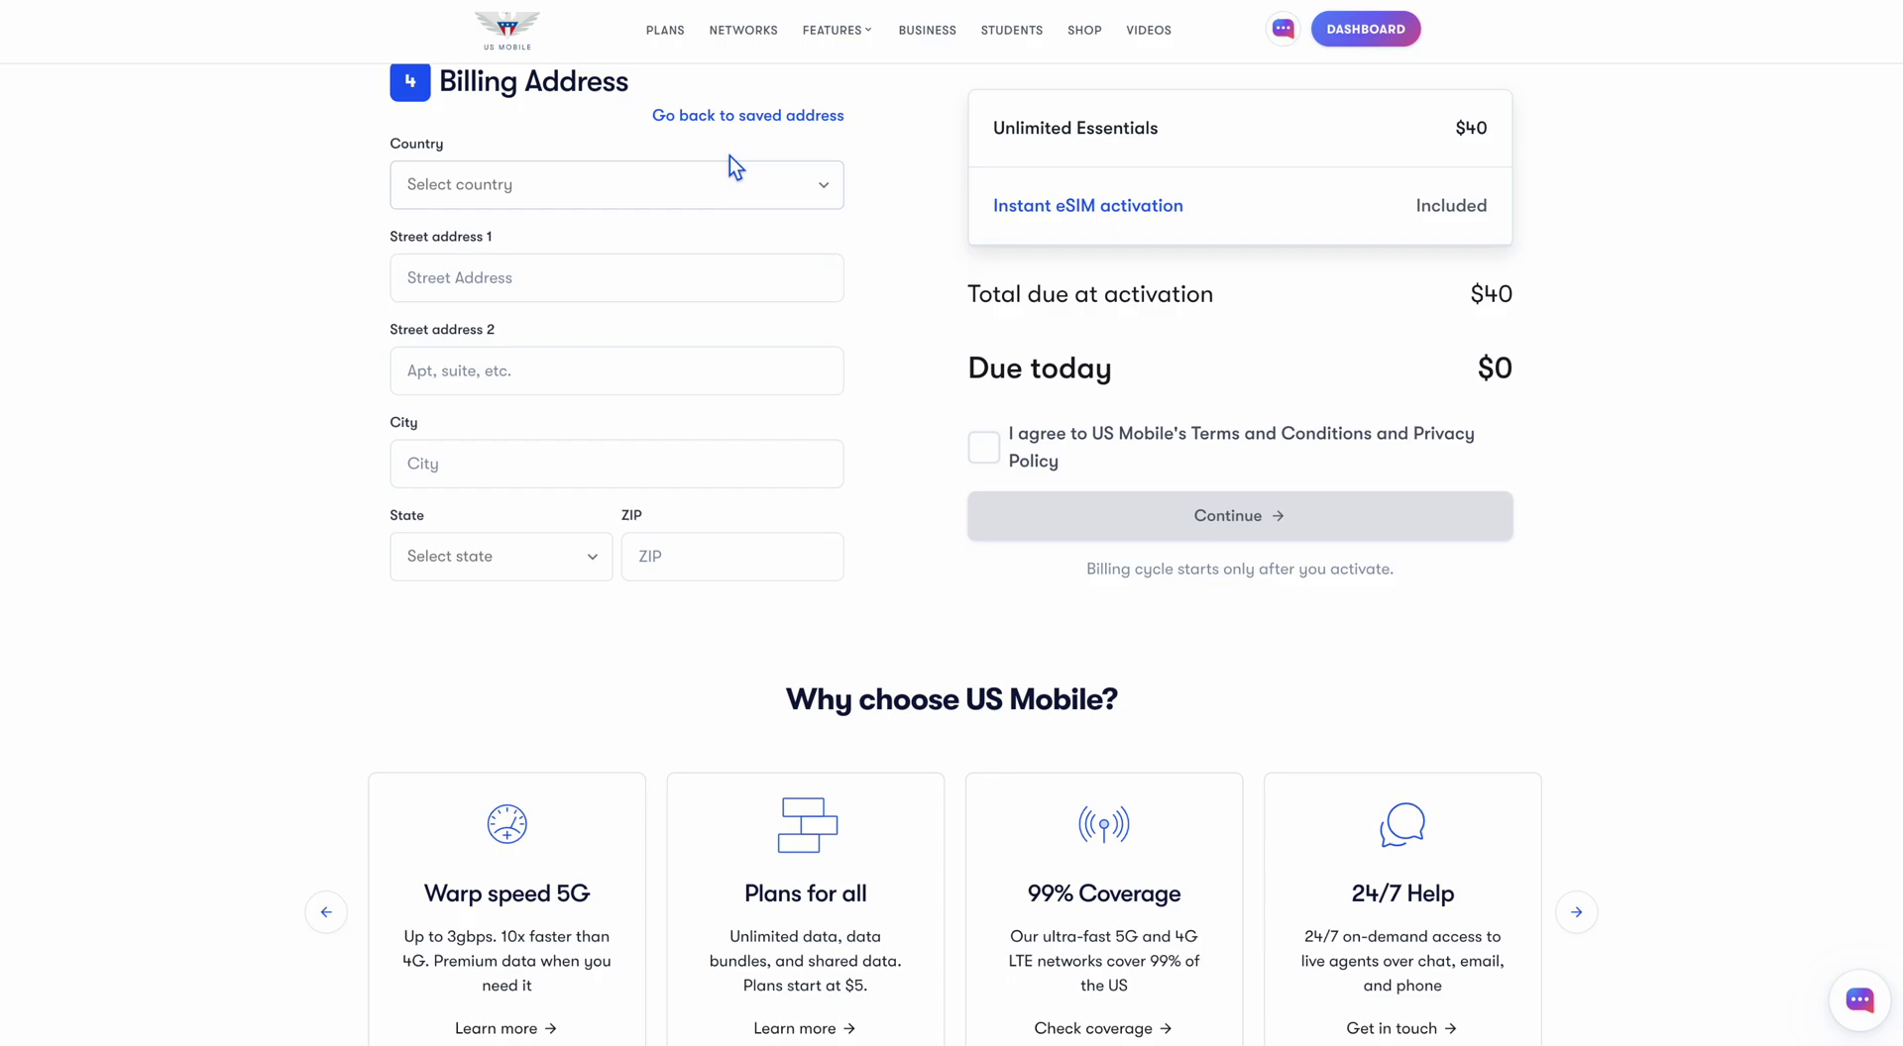
left_click(729, 116)
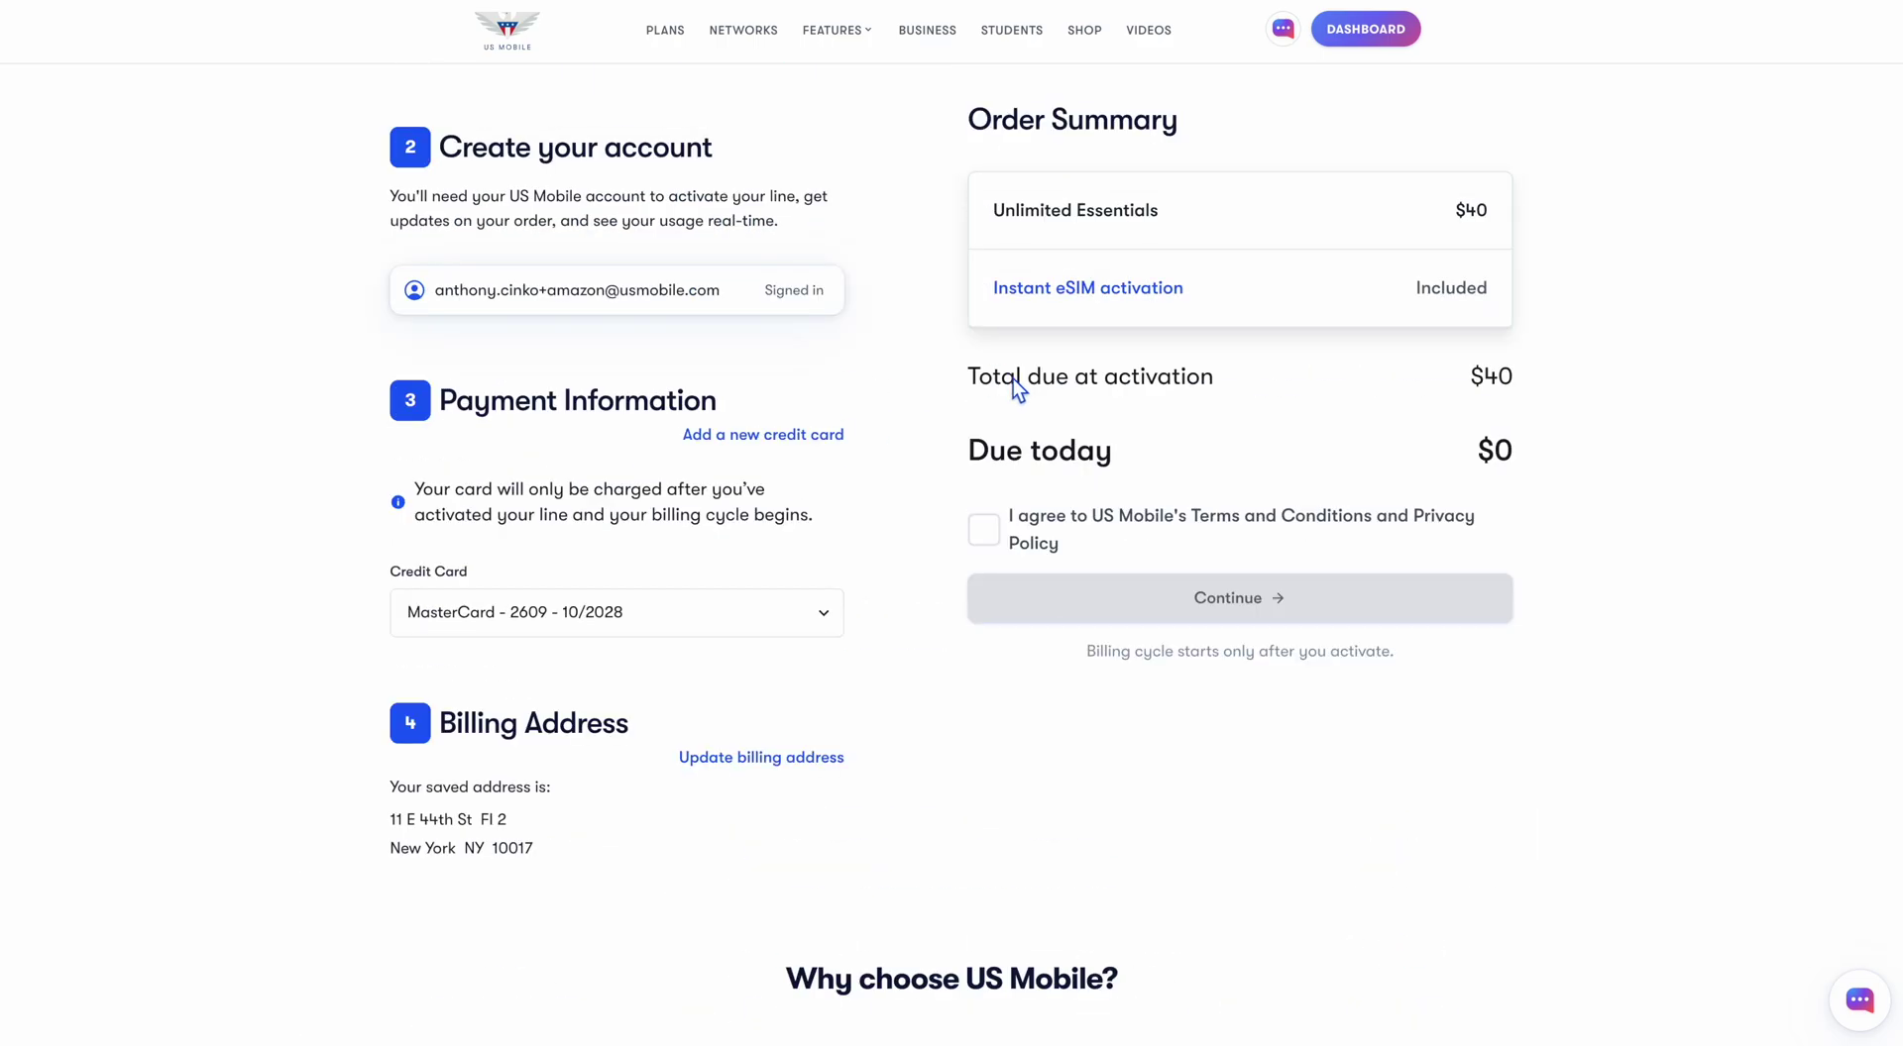
left_click(985, 532)
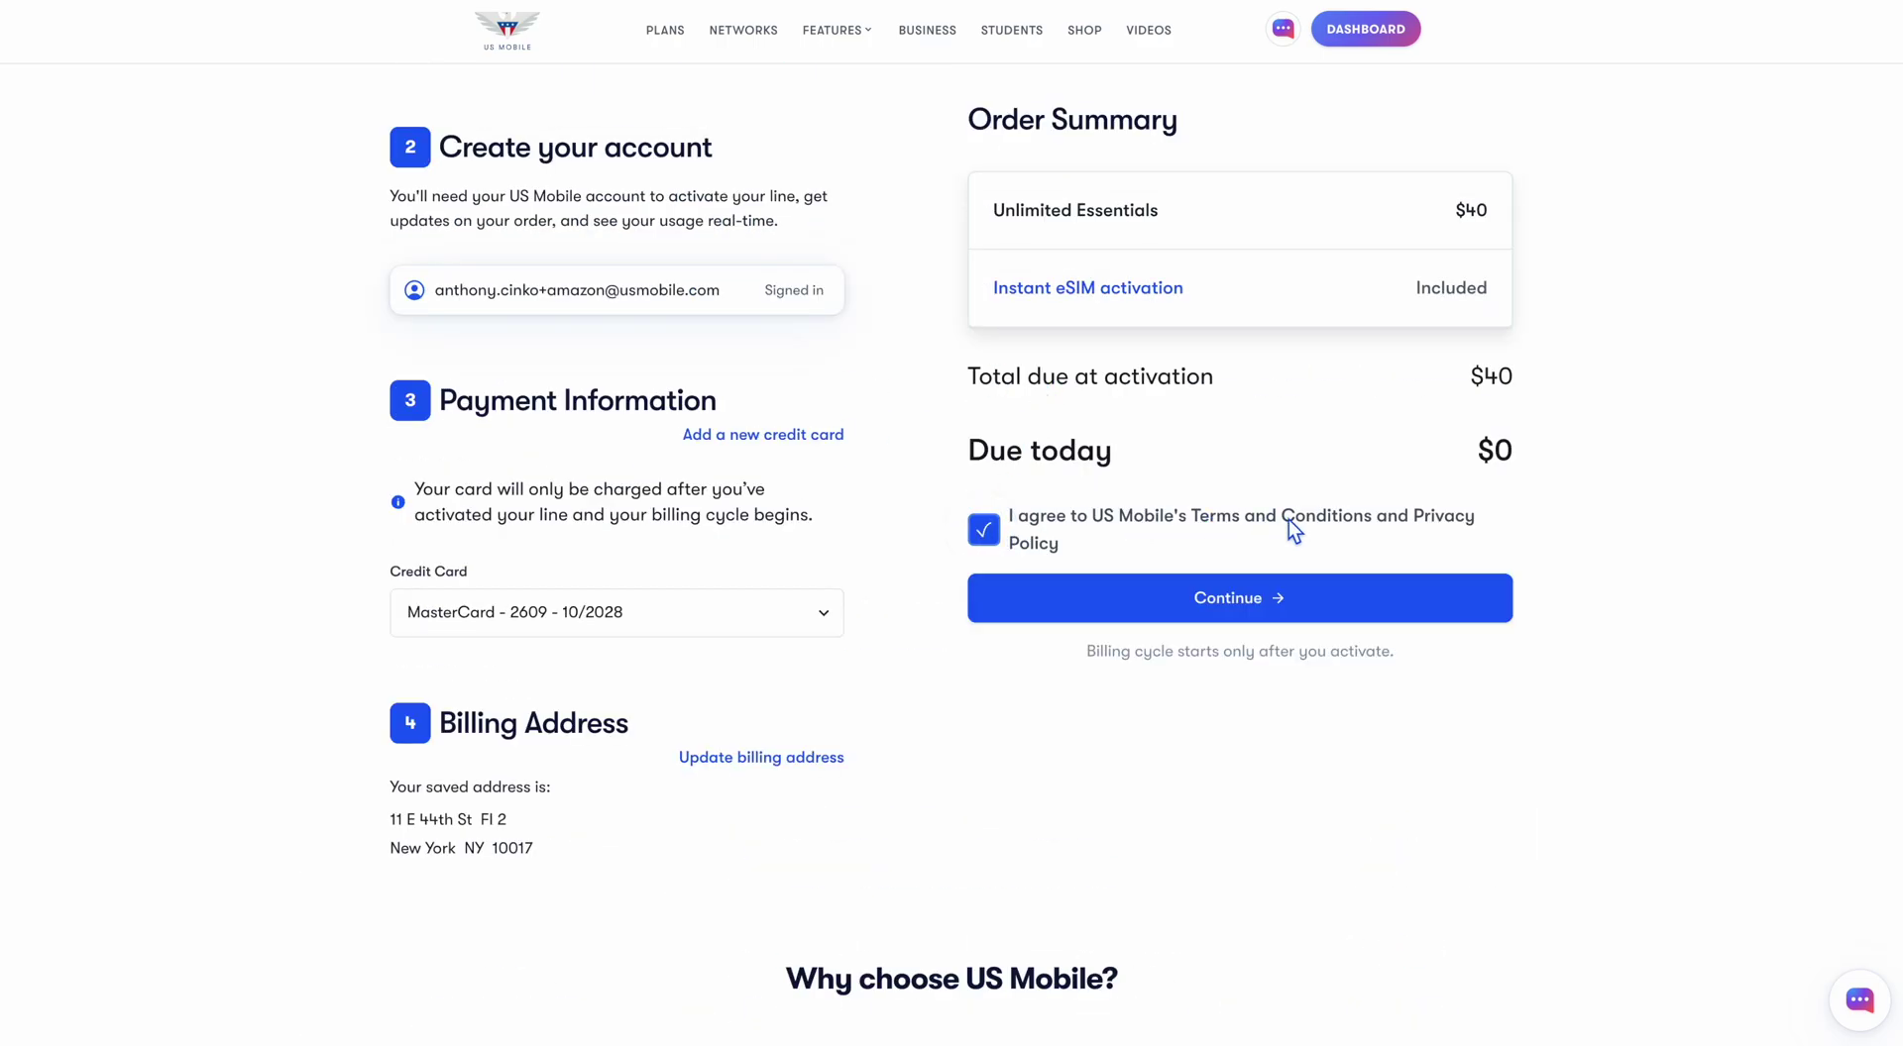
left_click(1134, 603)
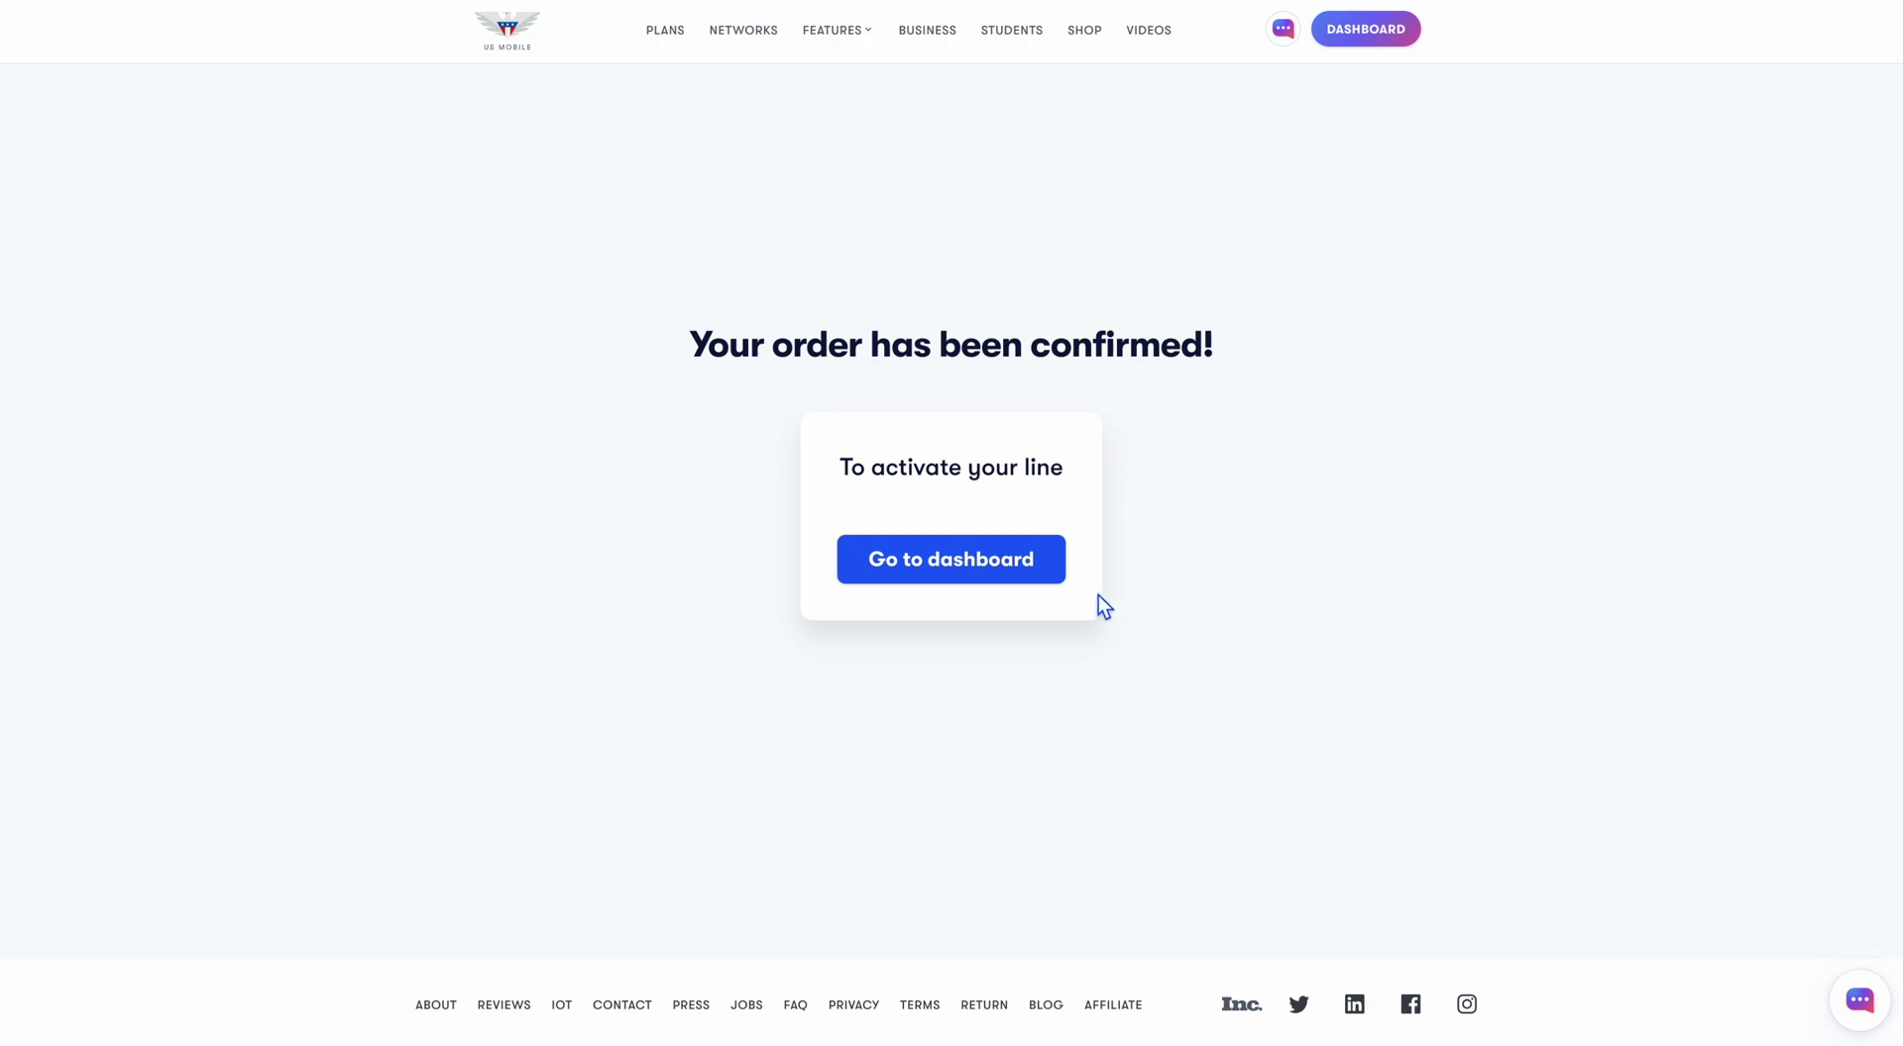
From the dashboard, start eSIM activation of the Unlimited Essentials line and show Samsung IMEI help
left_click(1027, 585)
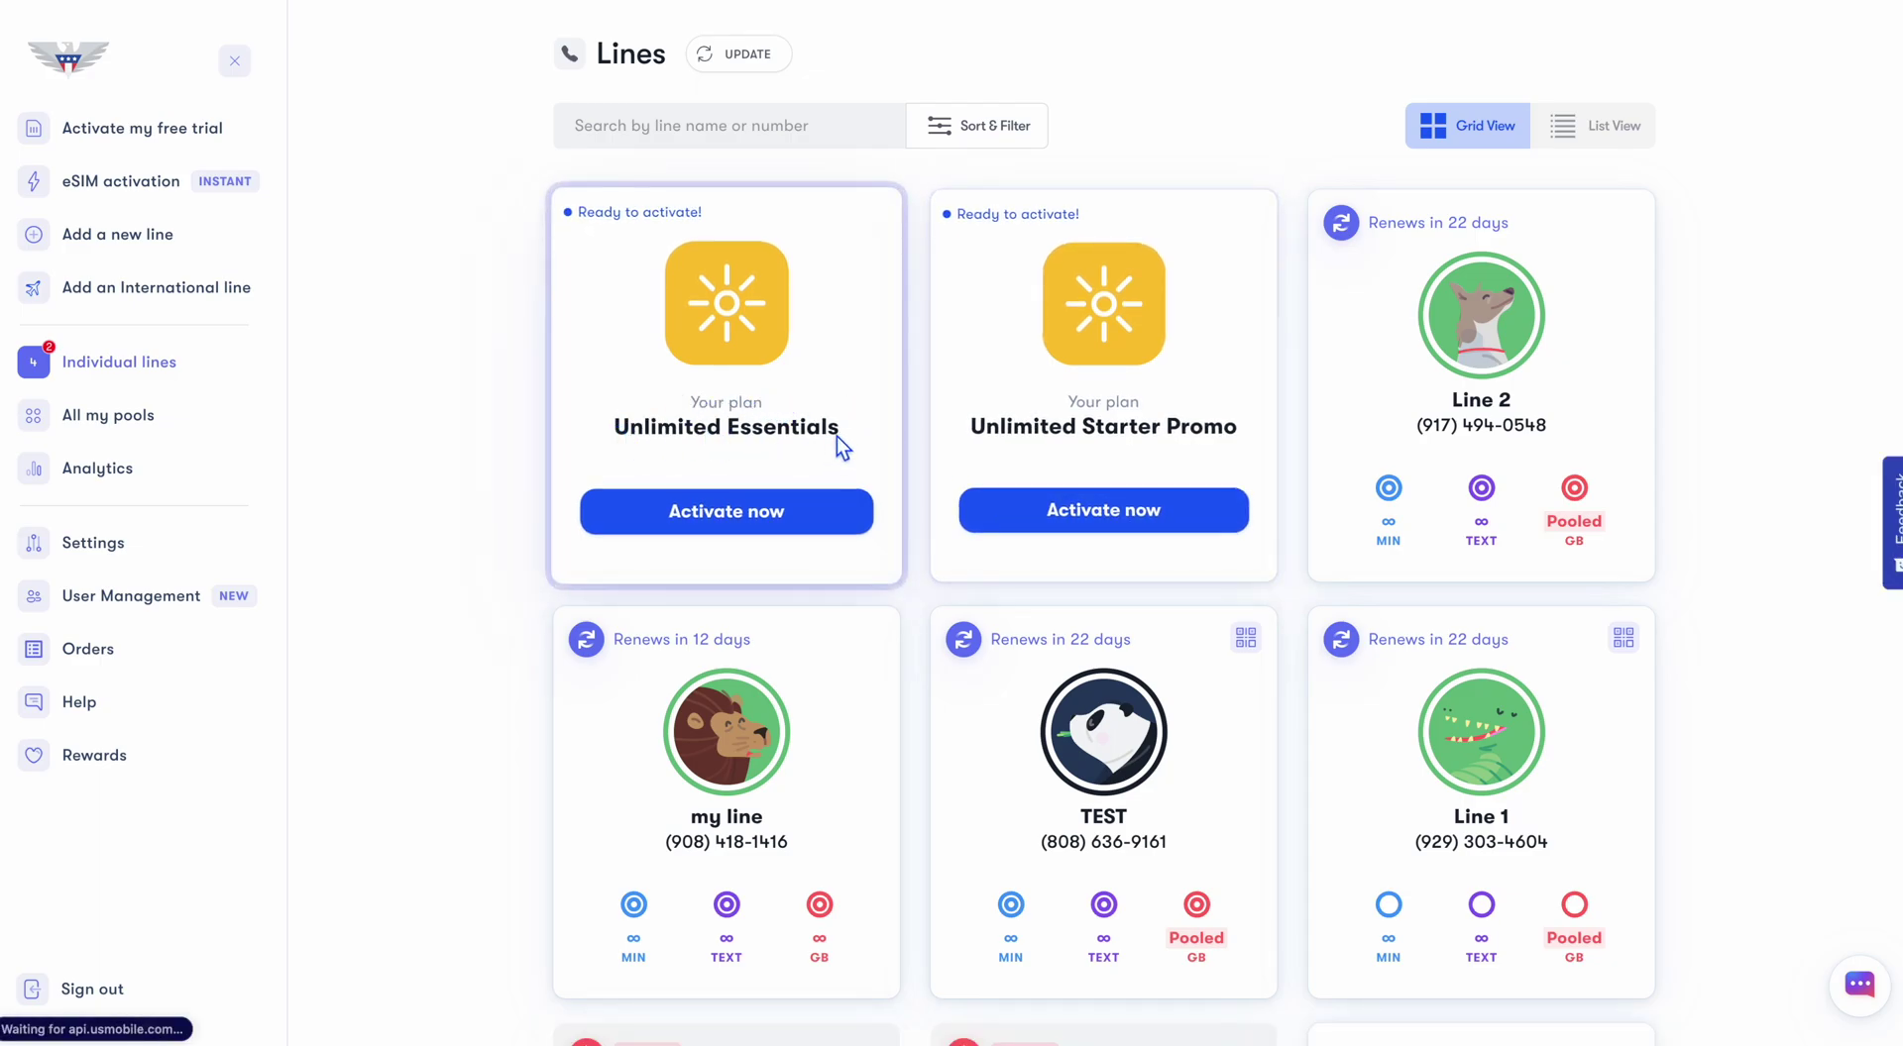
left_click(721, 514)
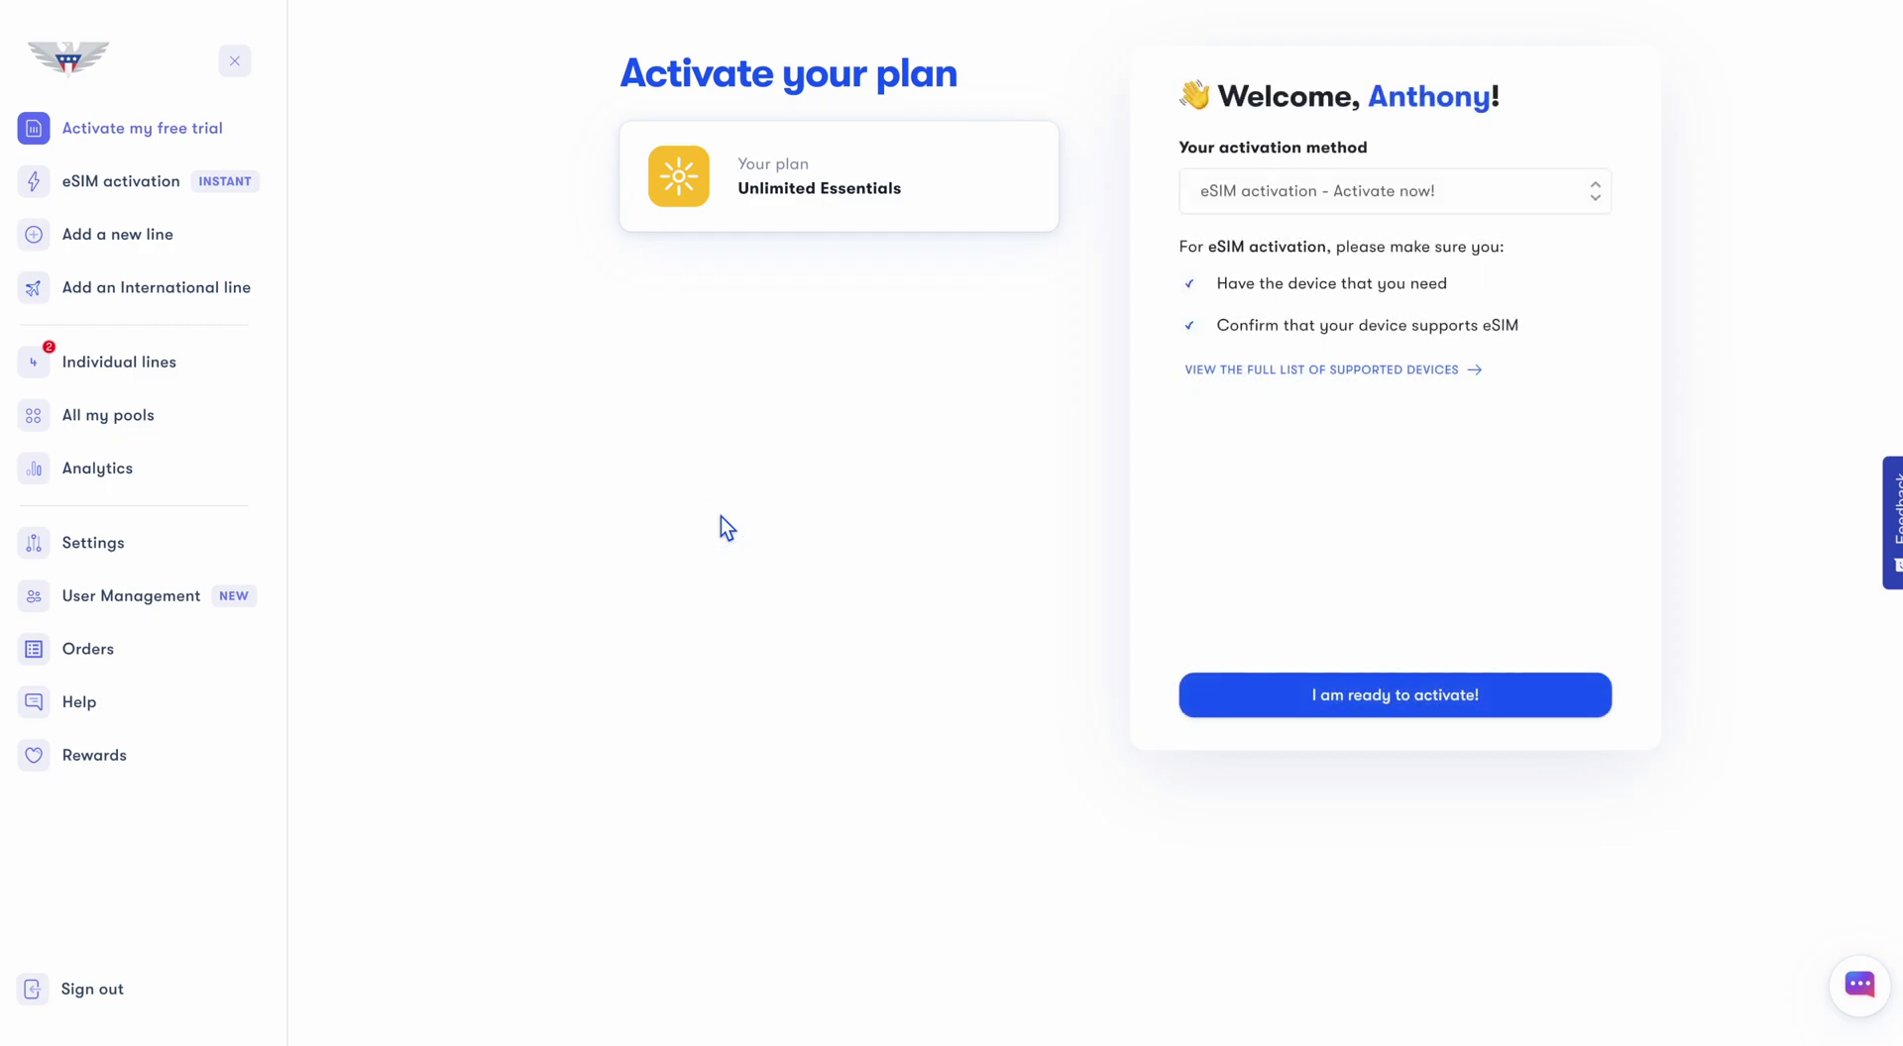
left_click(1306, 205)
left_click(1306, 205)
left_click(1386, 697)
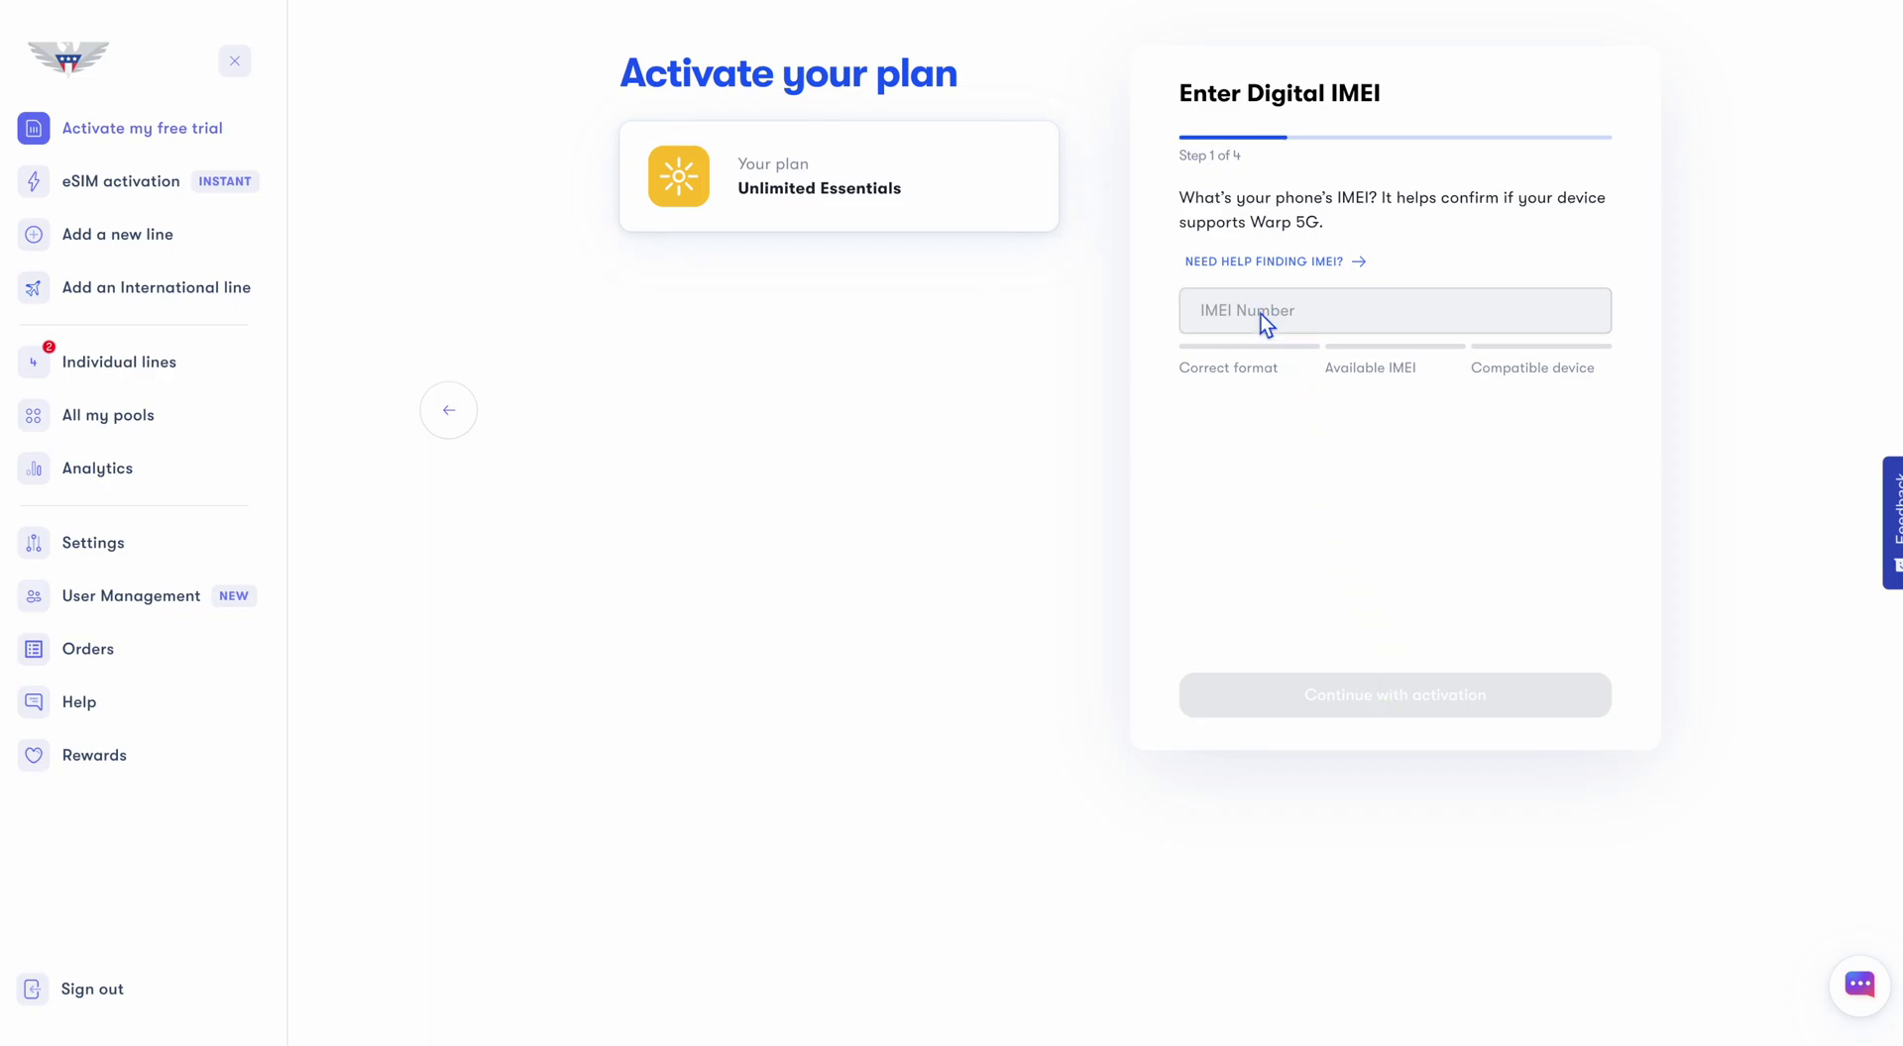
left_click(1245, 262)
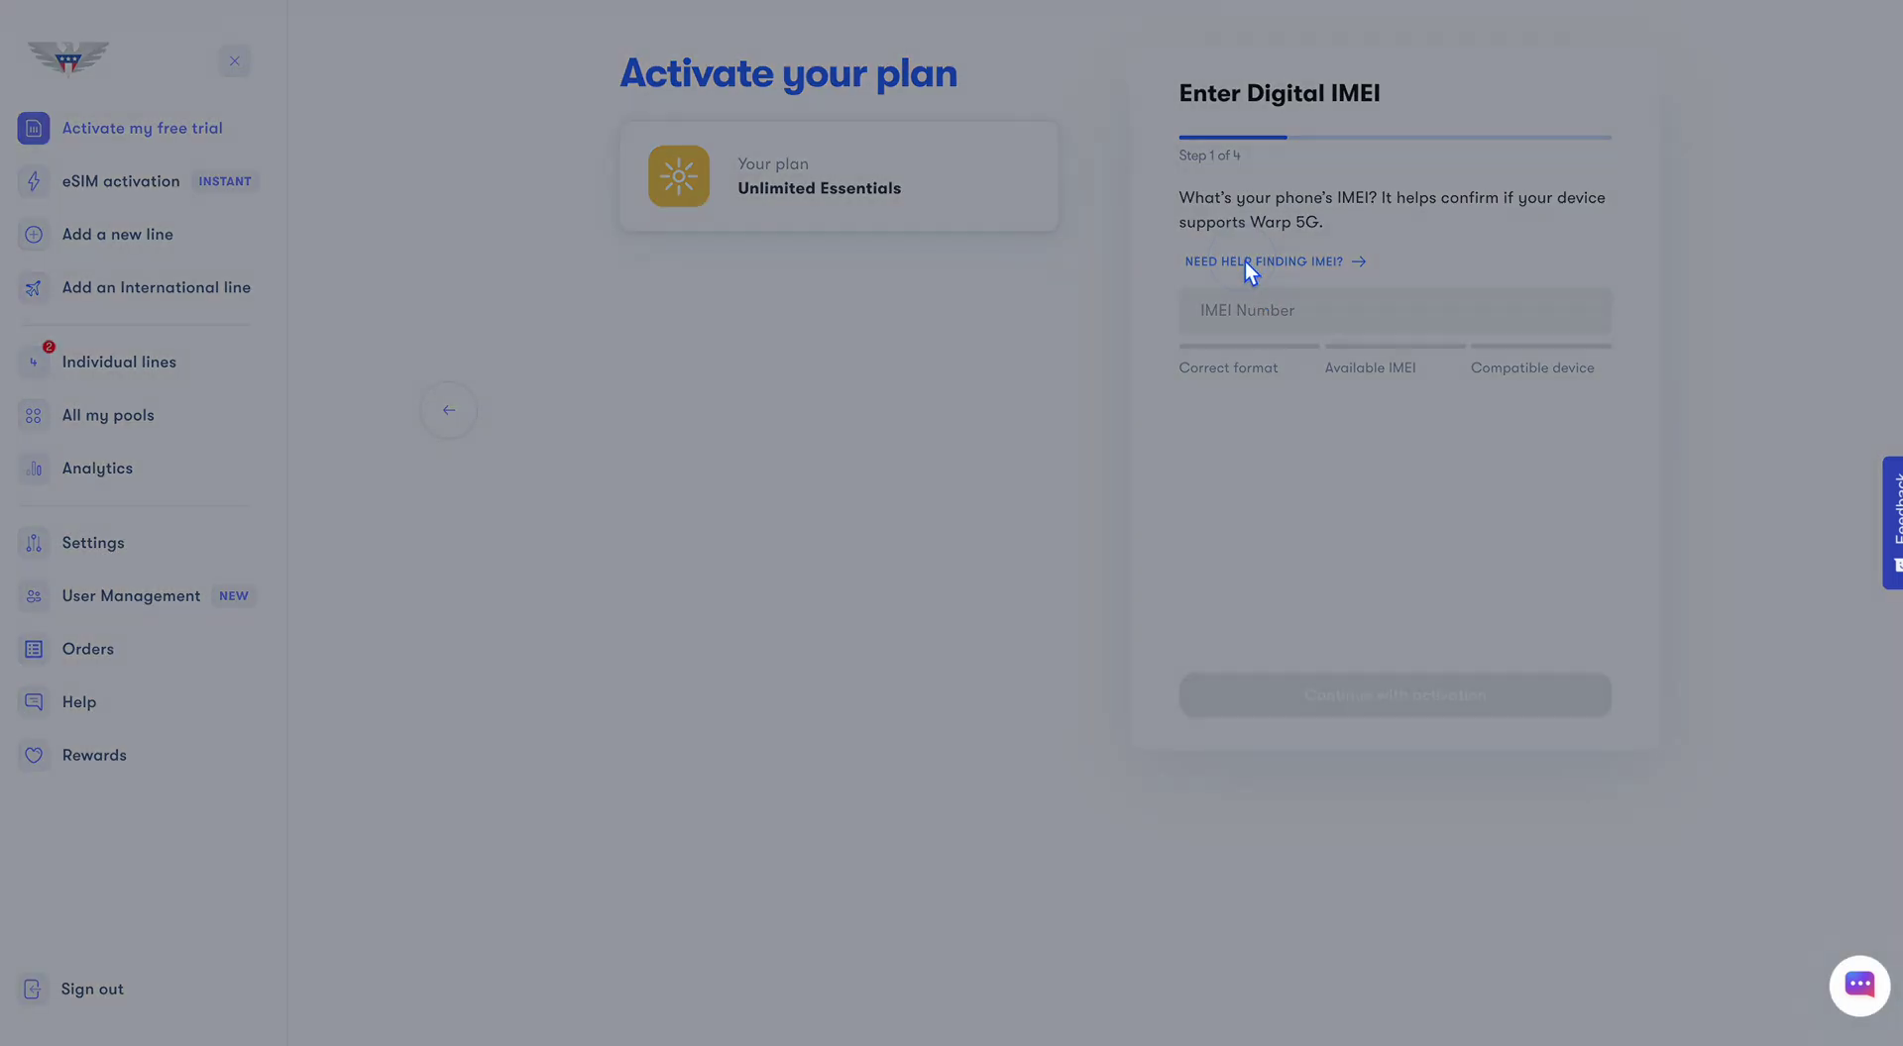
left_click(967, 196)
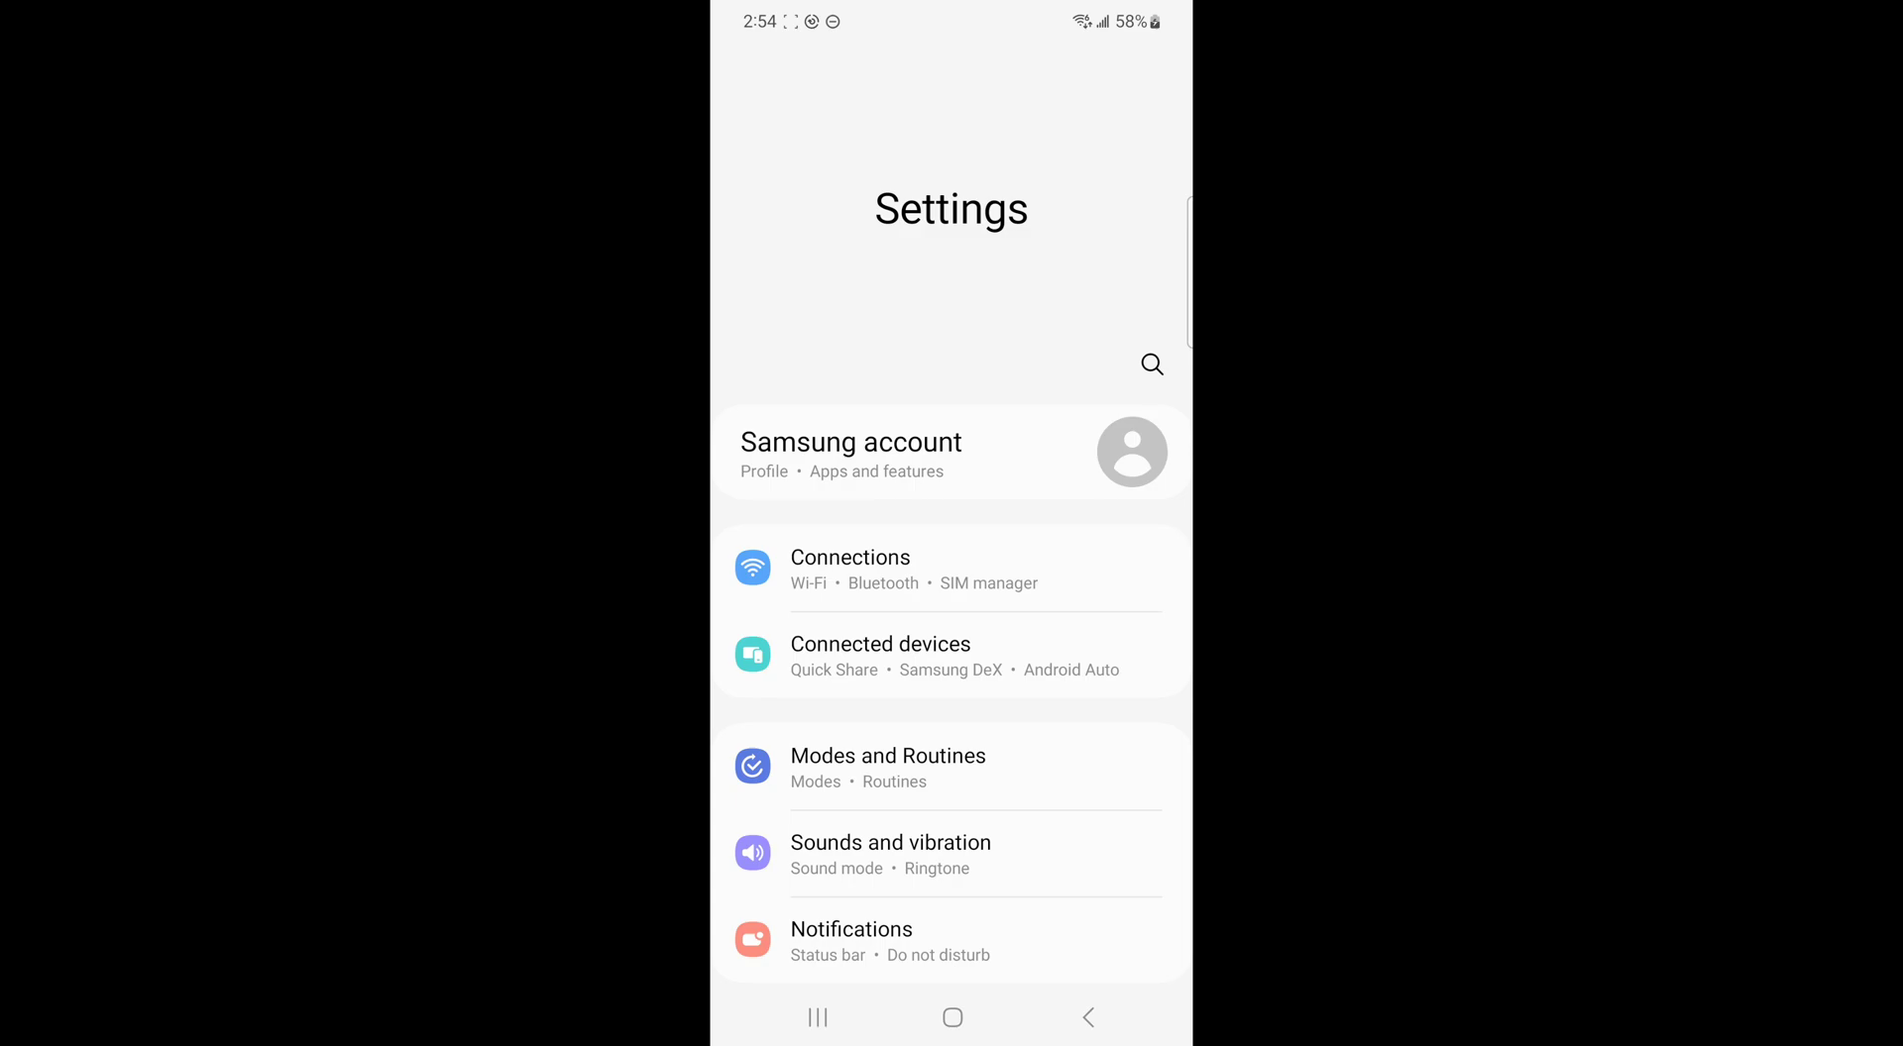
Search Settings for 'imei', open the IMEI (eSIM) entry, and enter it in the Digital IMEI field
left_click(1151, 363)
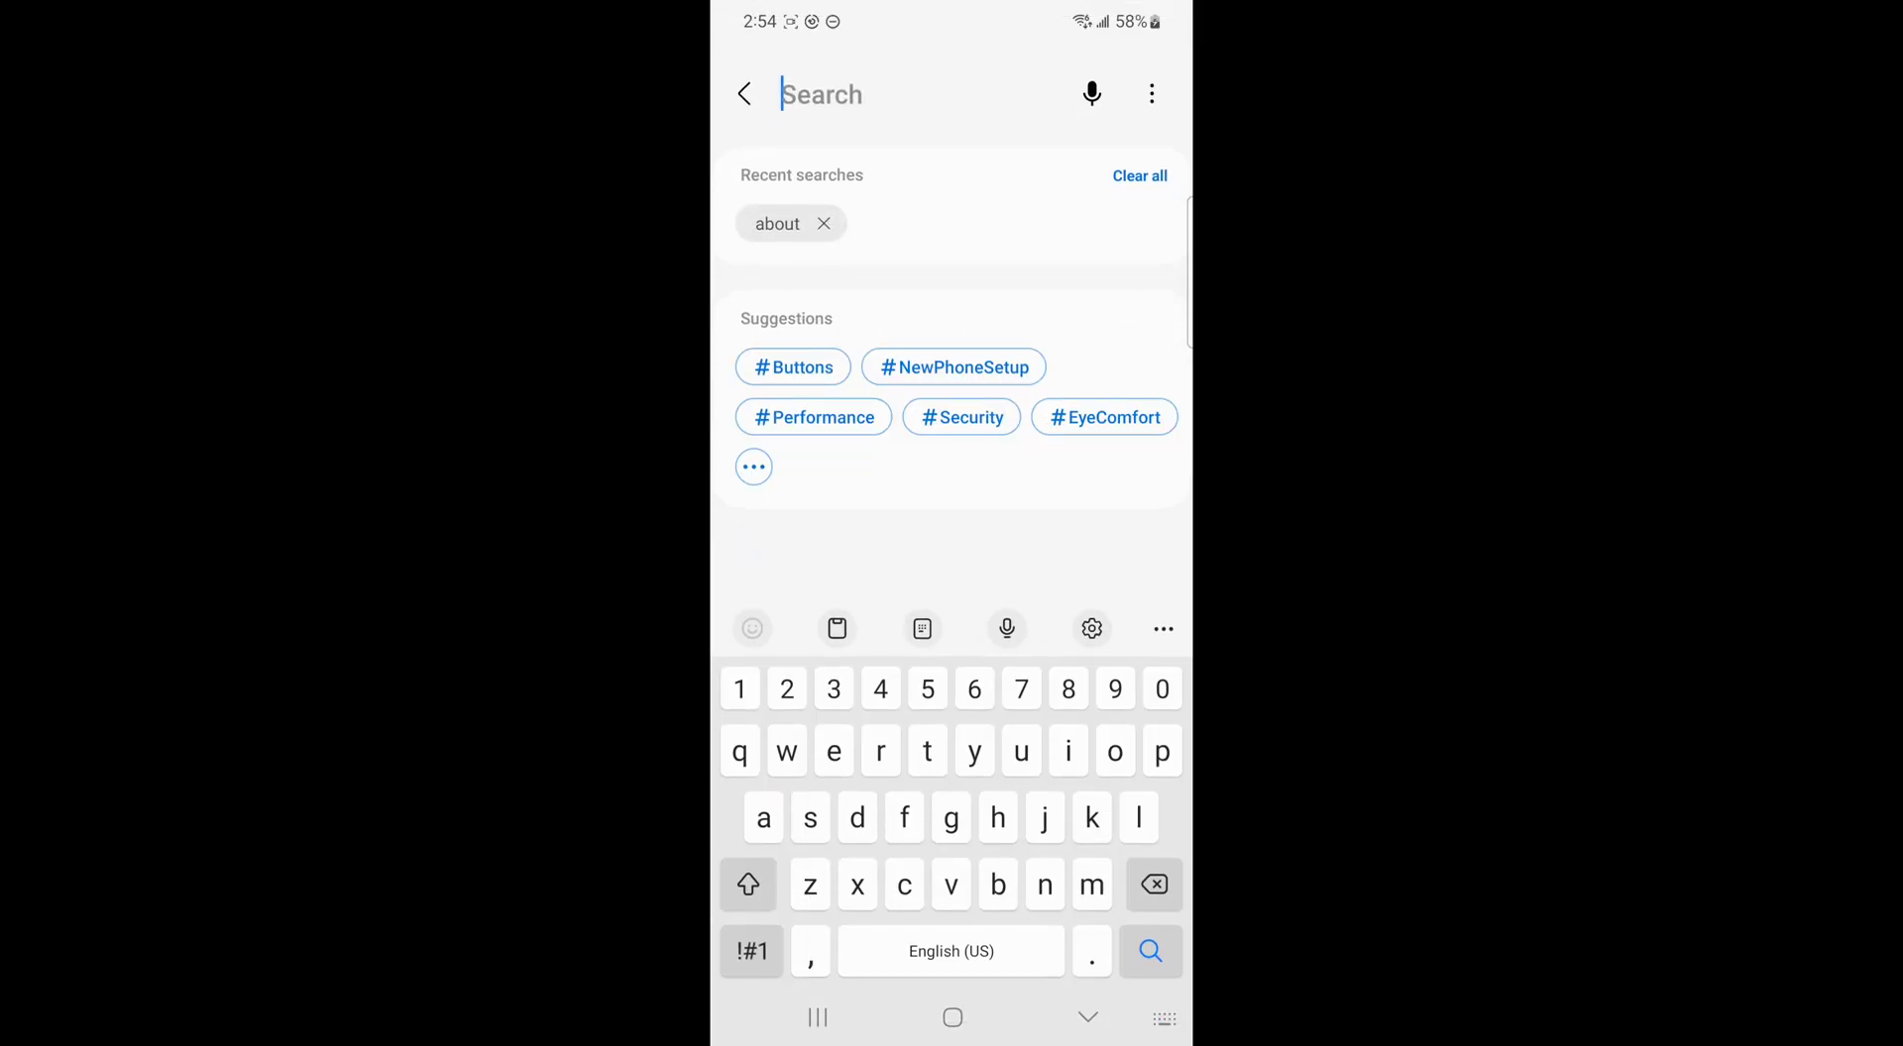
type("imei")
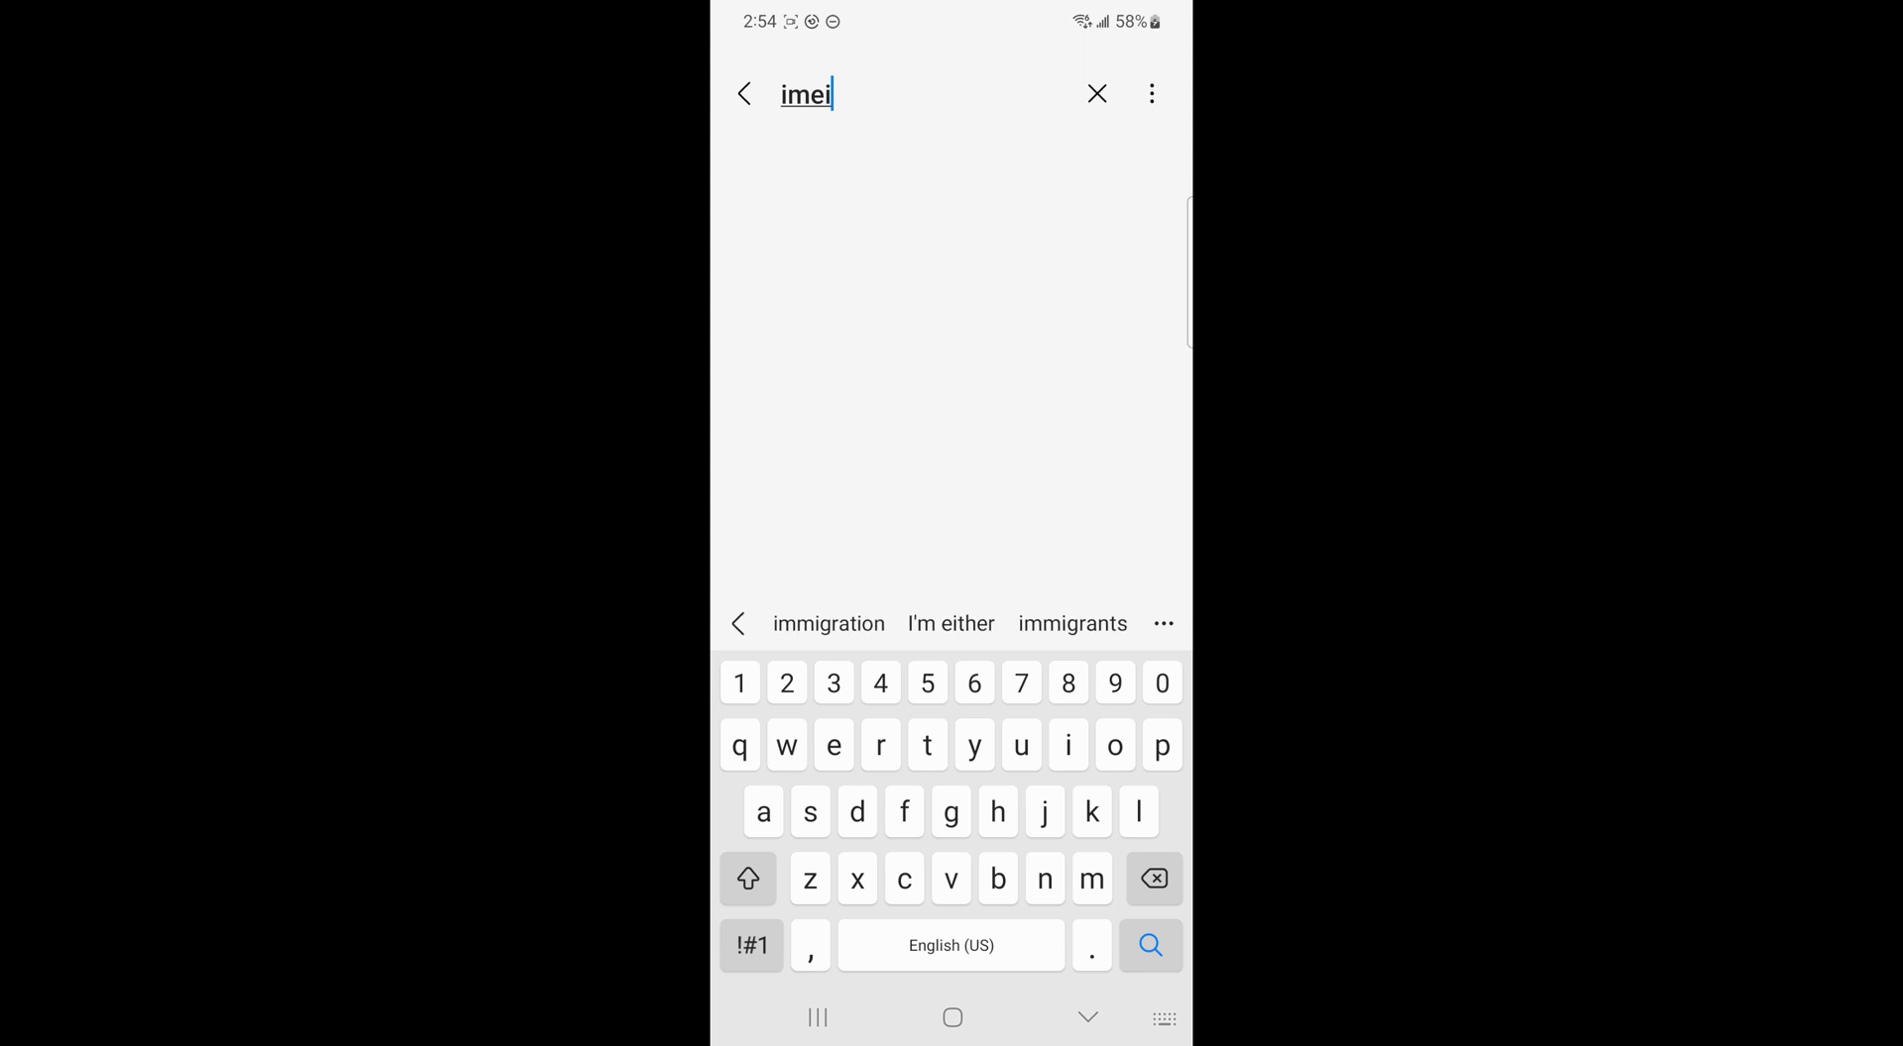
key("Return")
left_click(1041, 313)
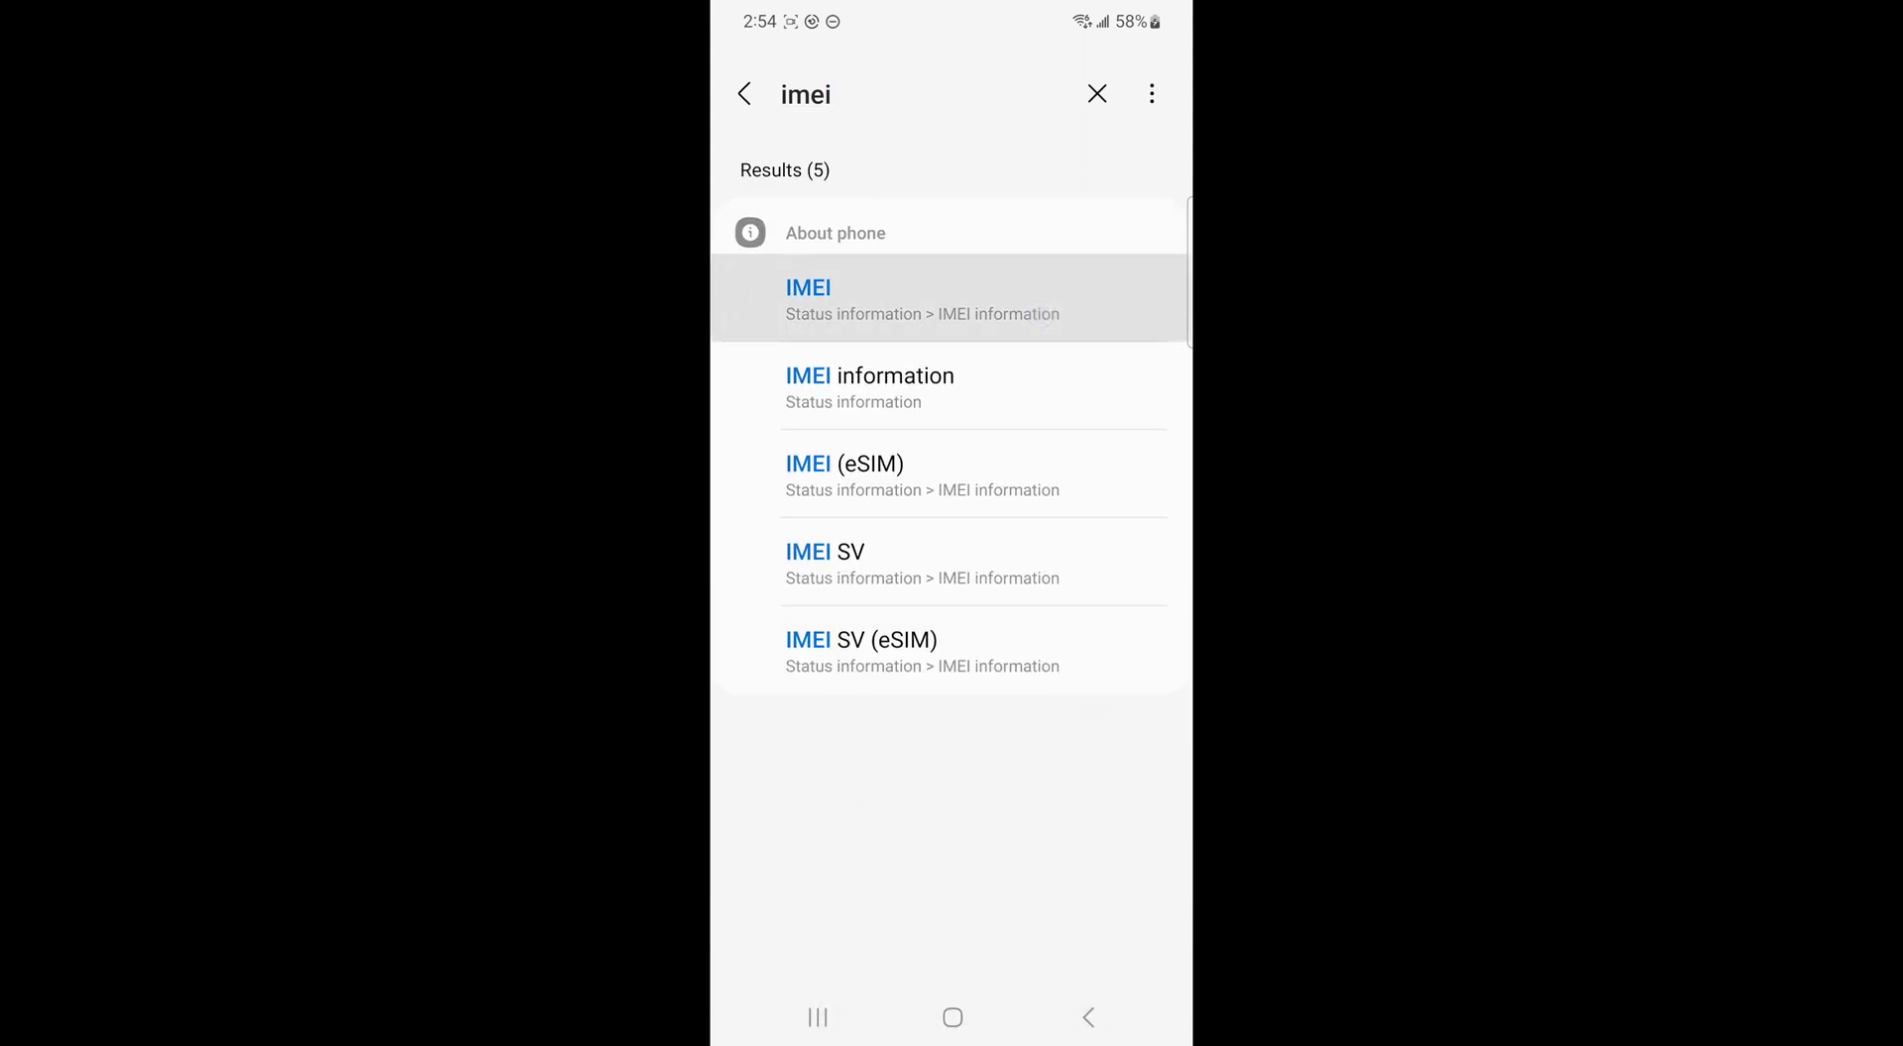
left_click(919, 362)
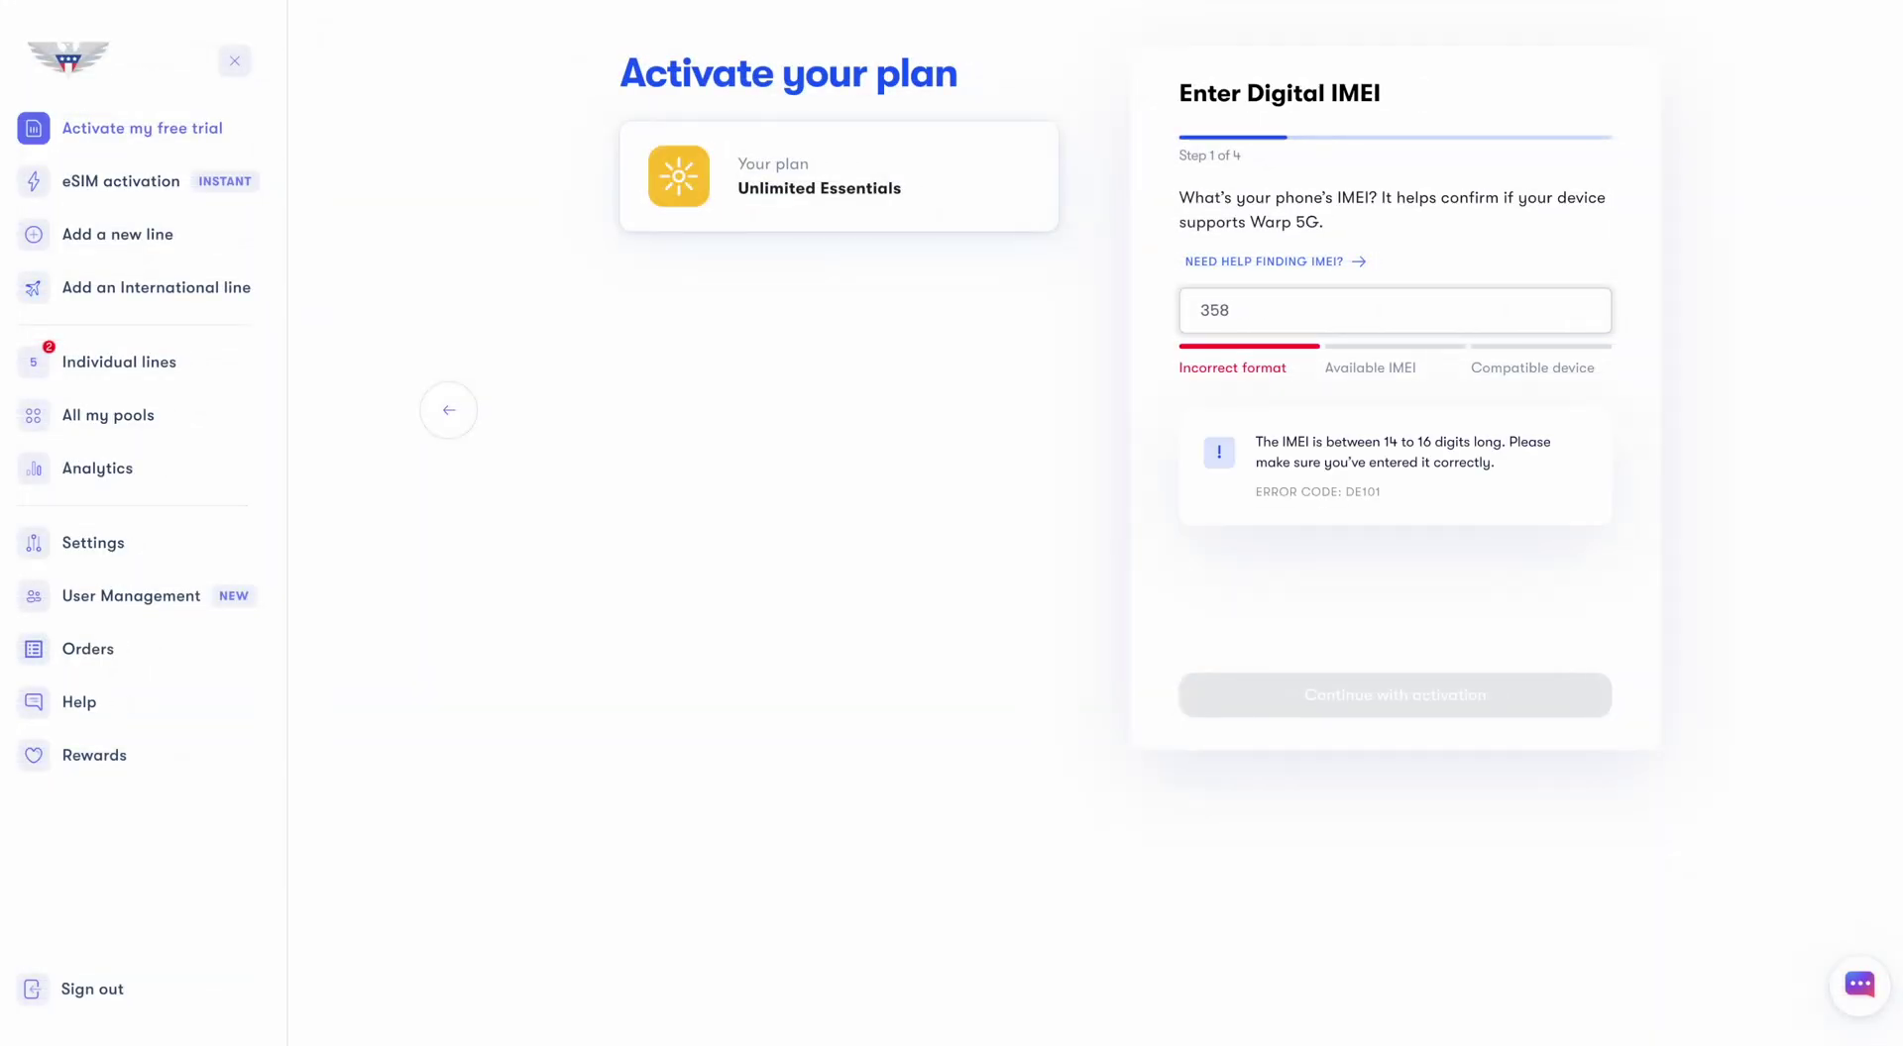
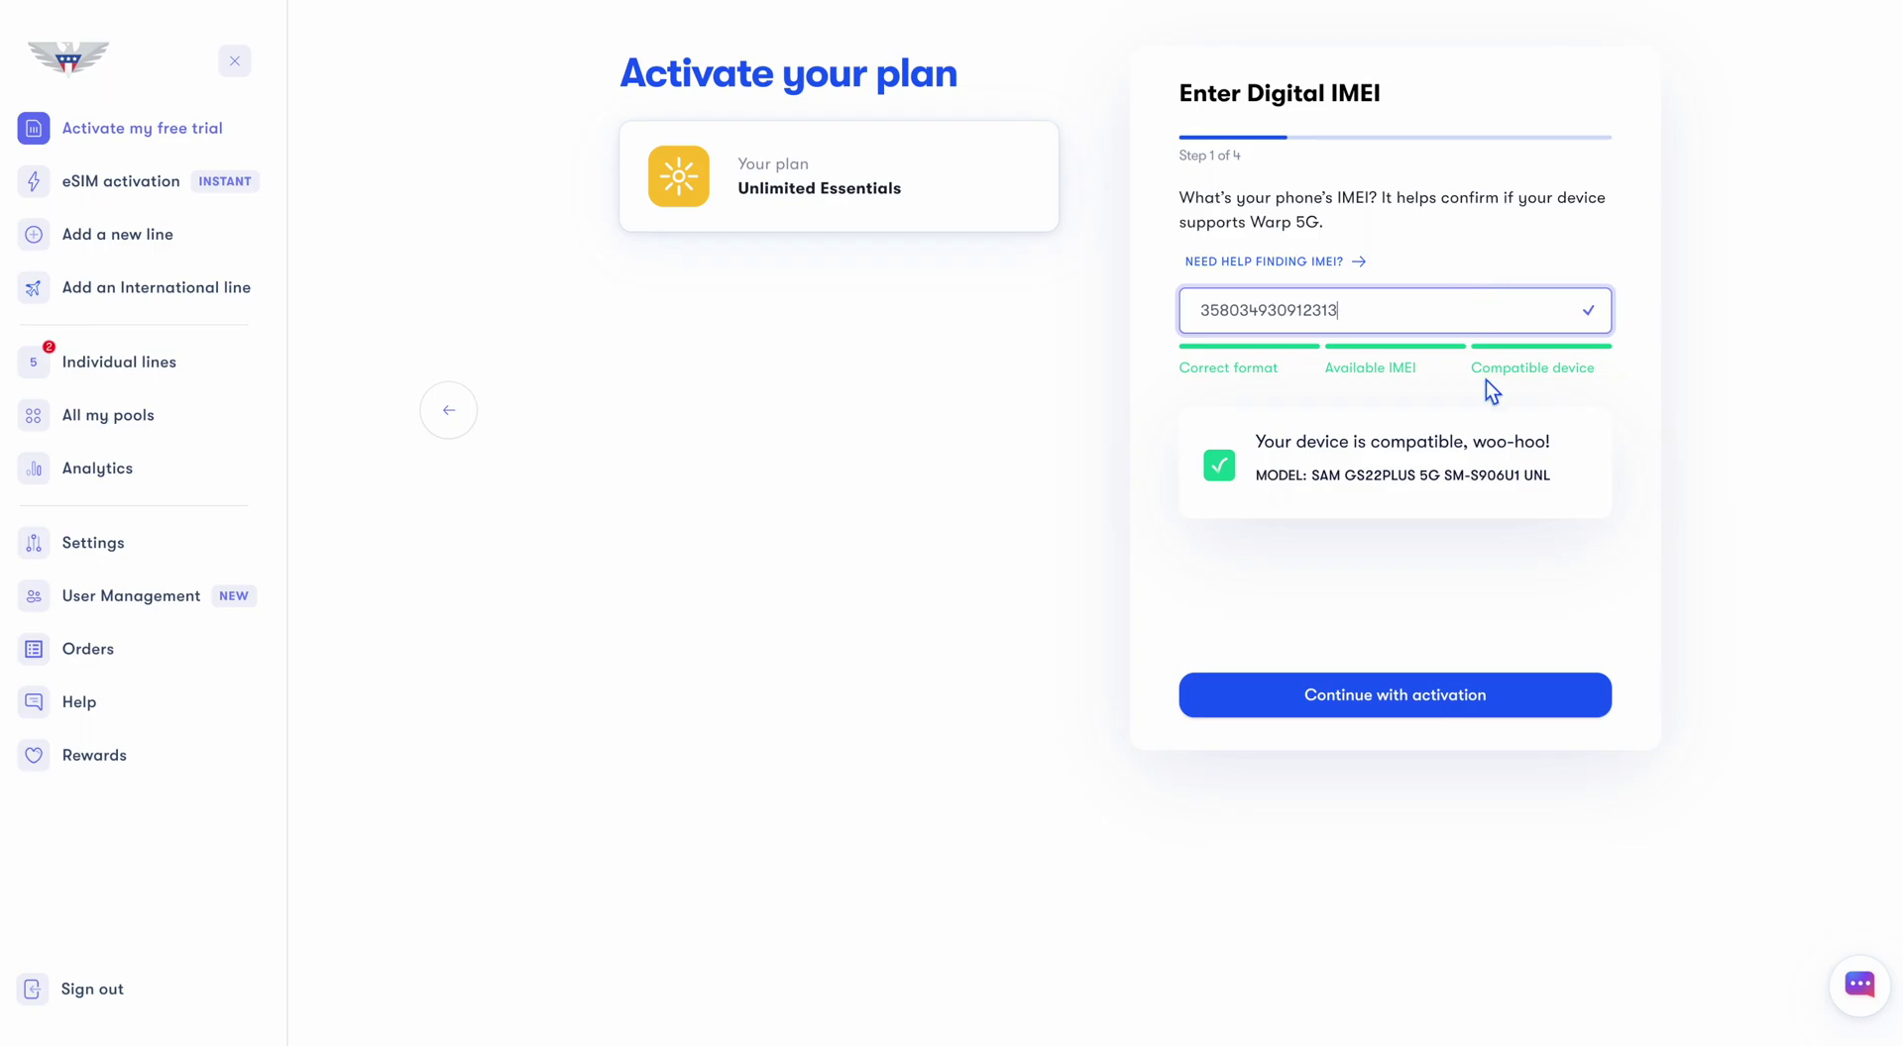
Continue with the IMEI, request a new number in ZIP 10017, and pick the first generated number
left_click(1317, 692)
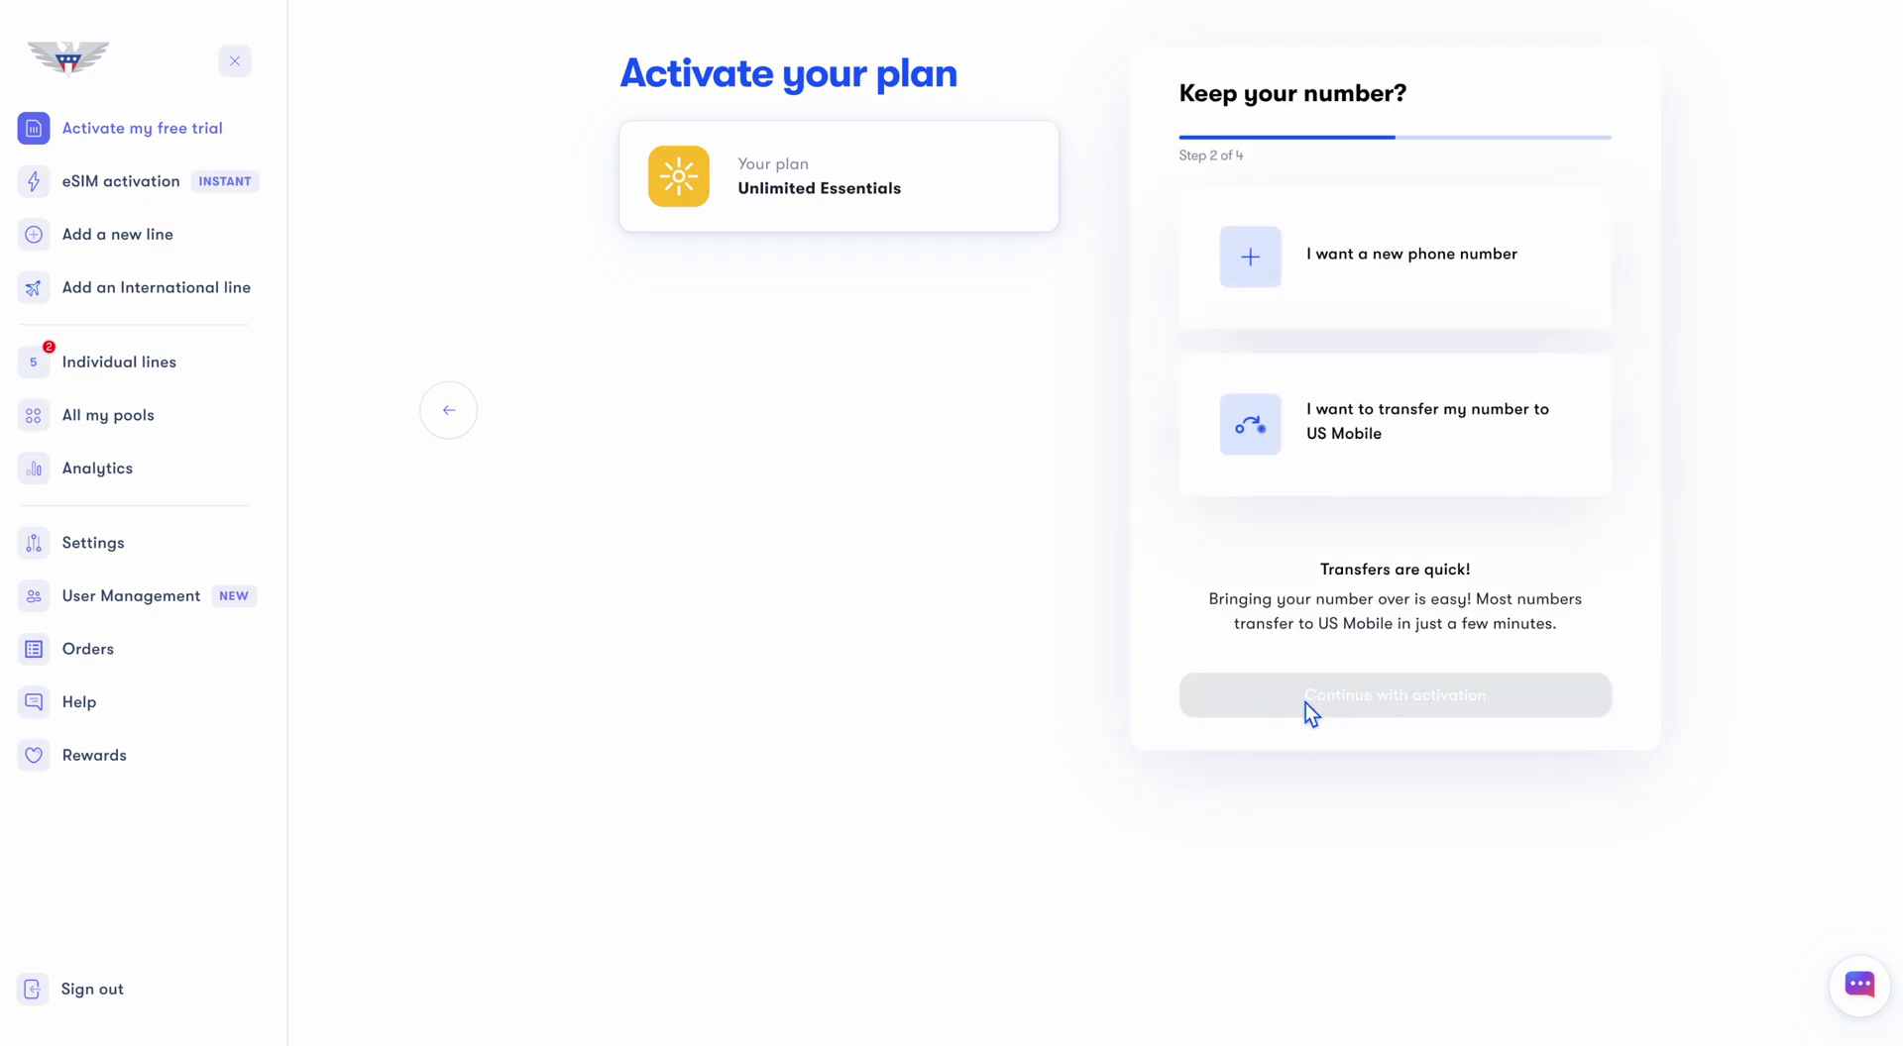
left_click(1335, 295)
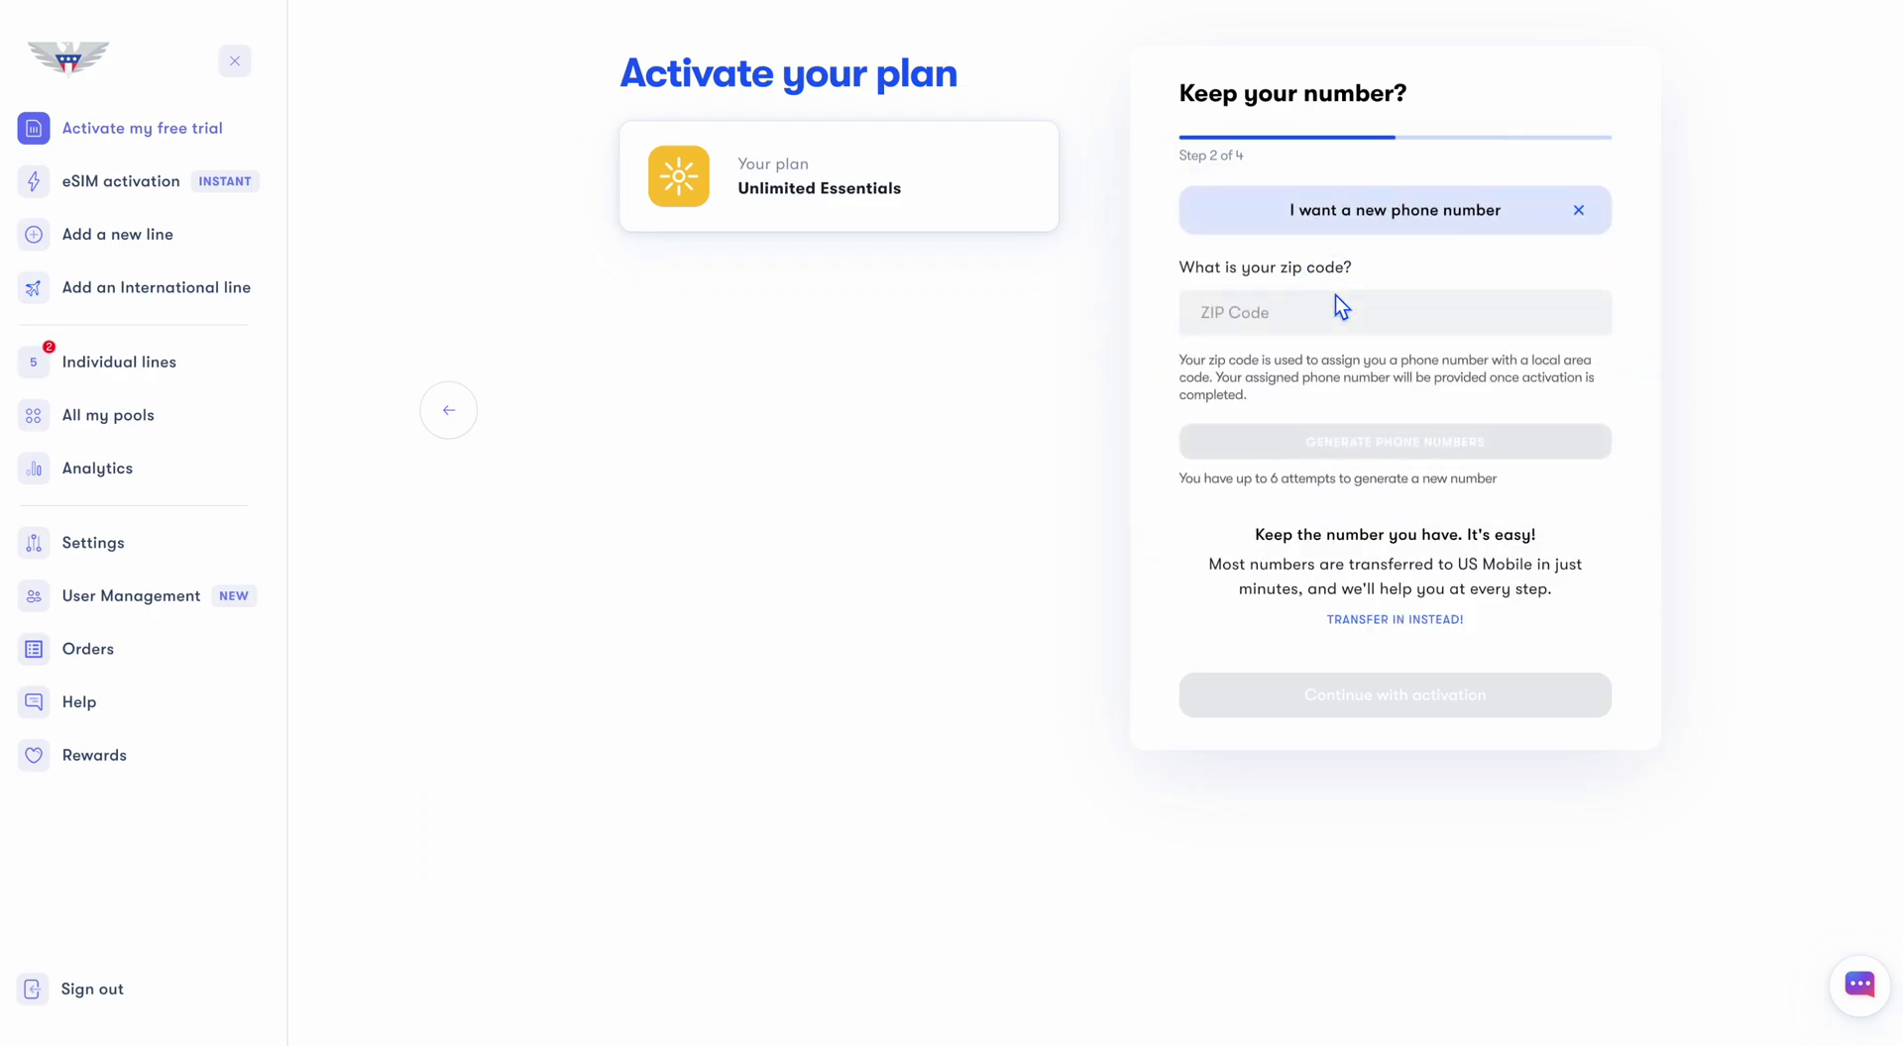
left_click(1302, 314)
type("10017")
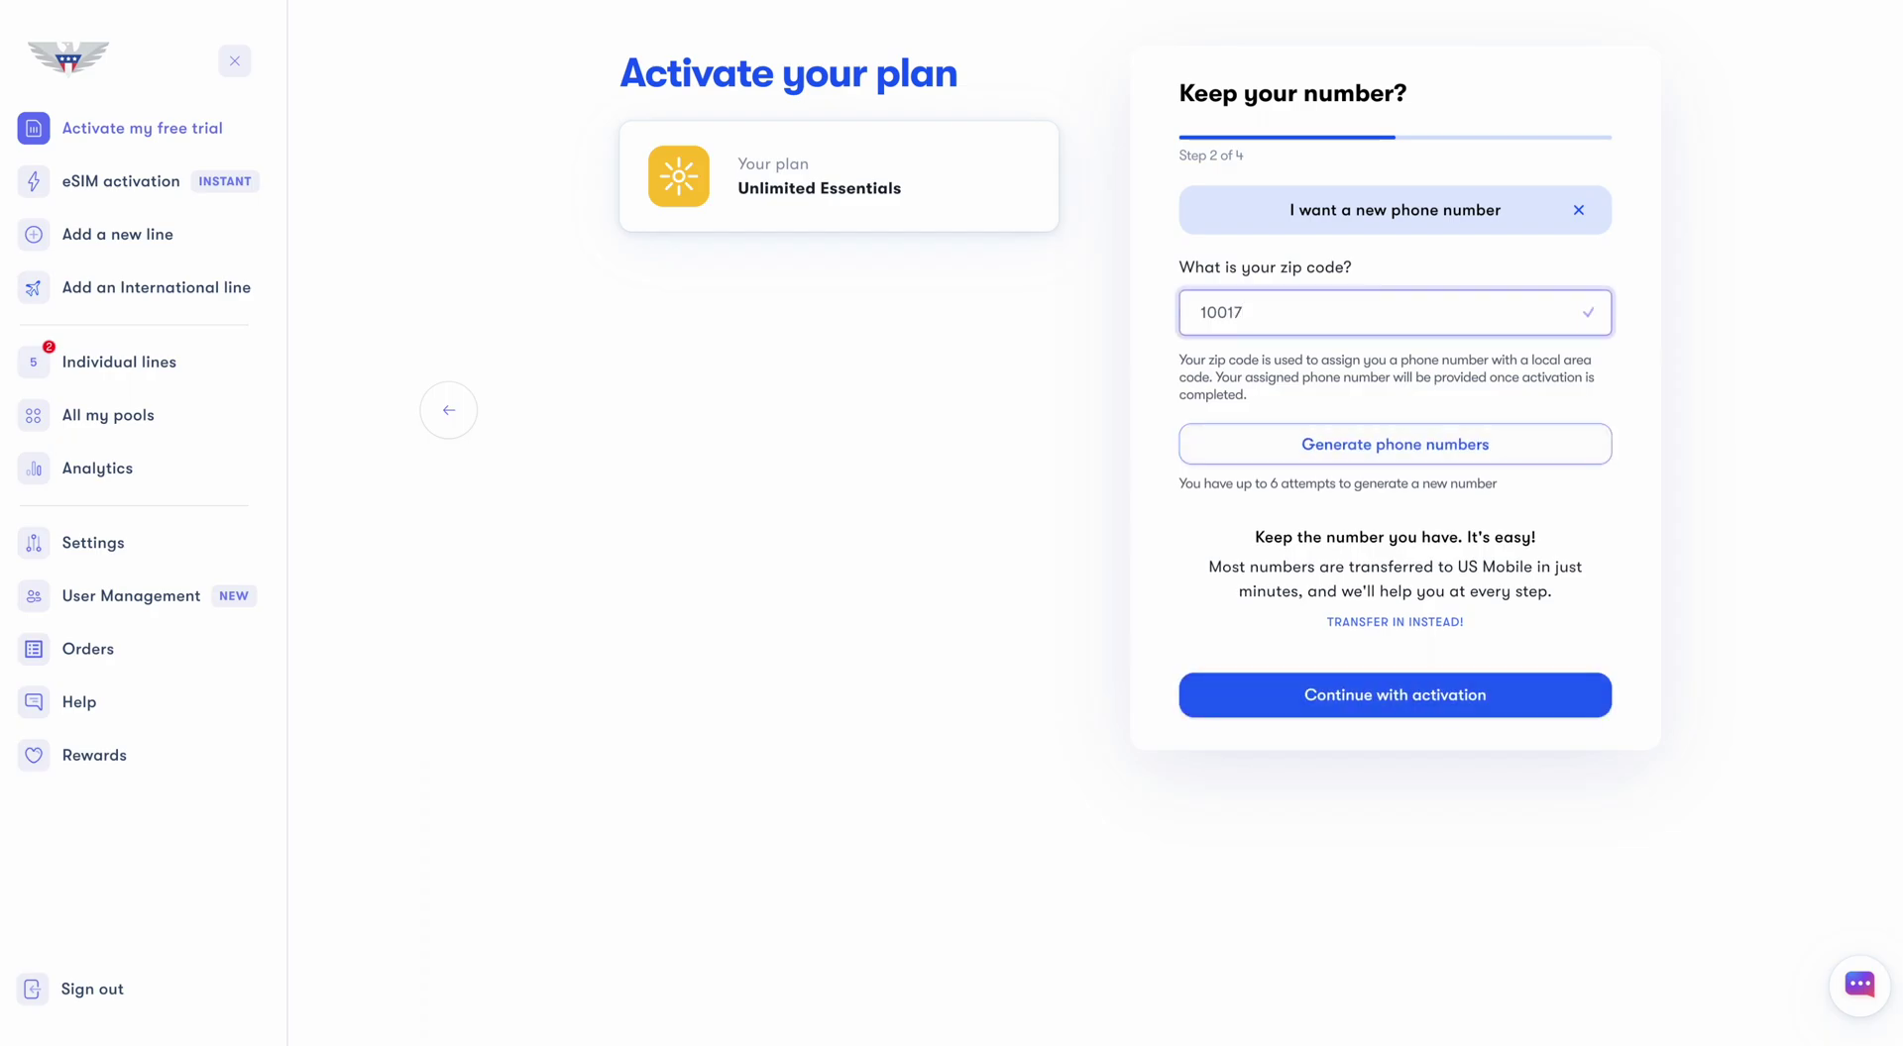
left_click(1425, 452)
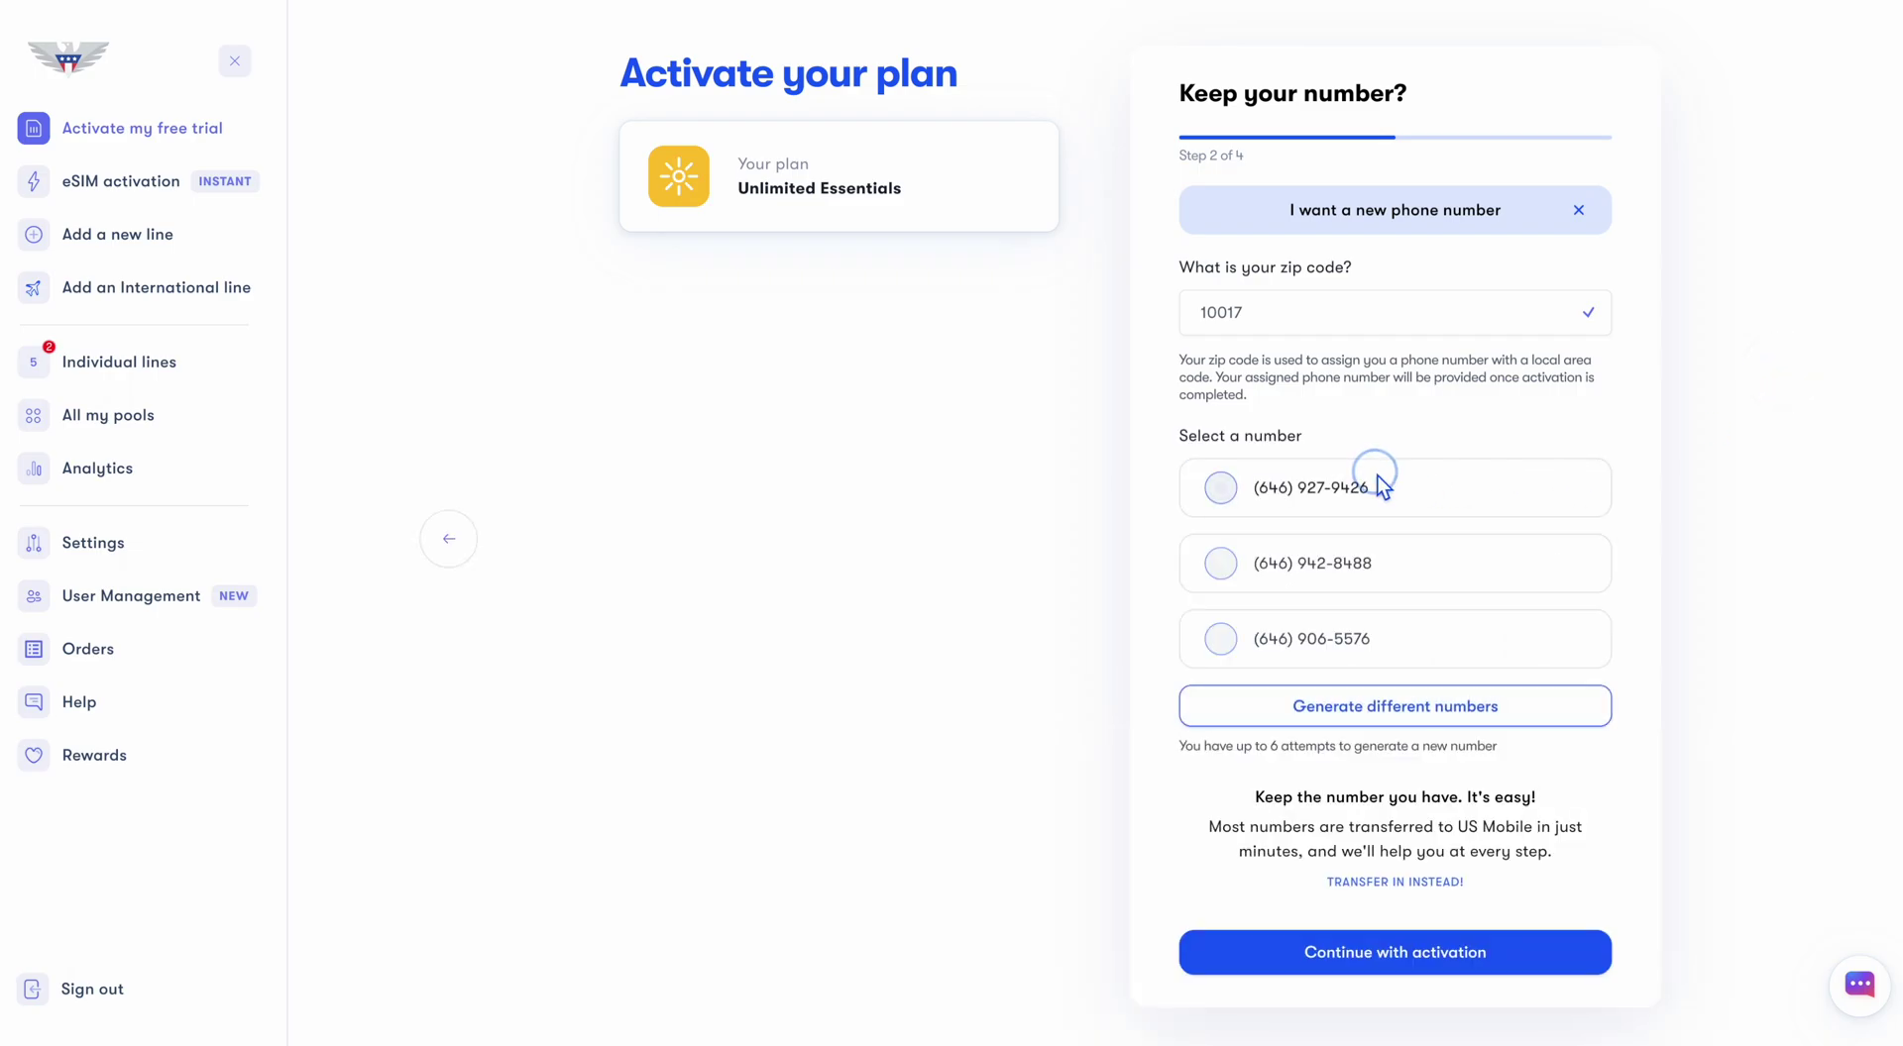
left_click(1377, 477)
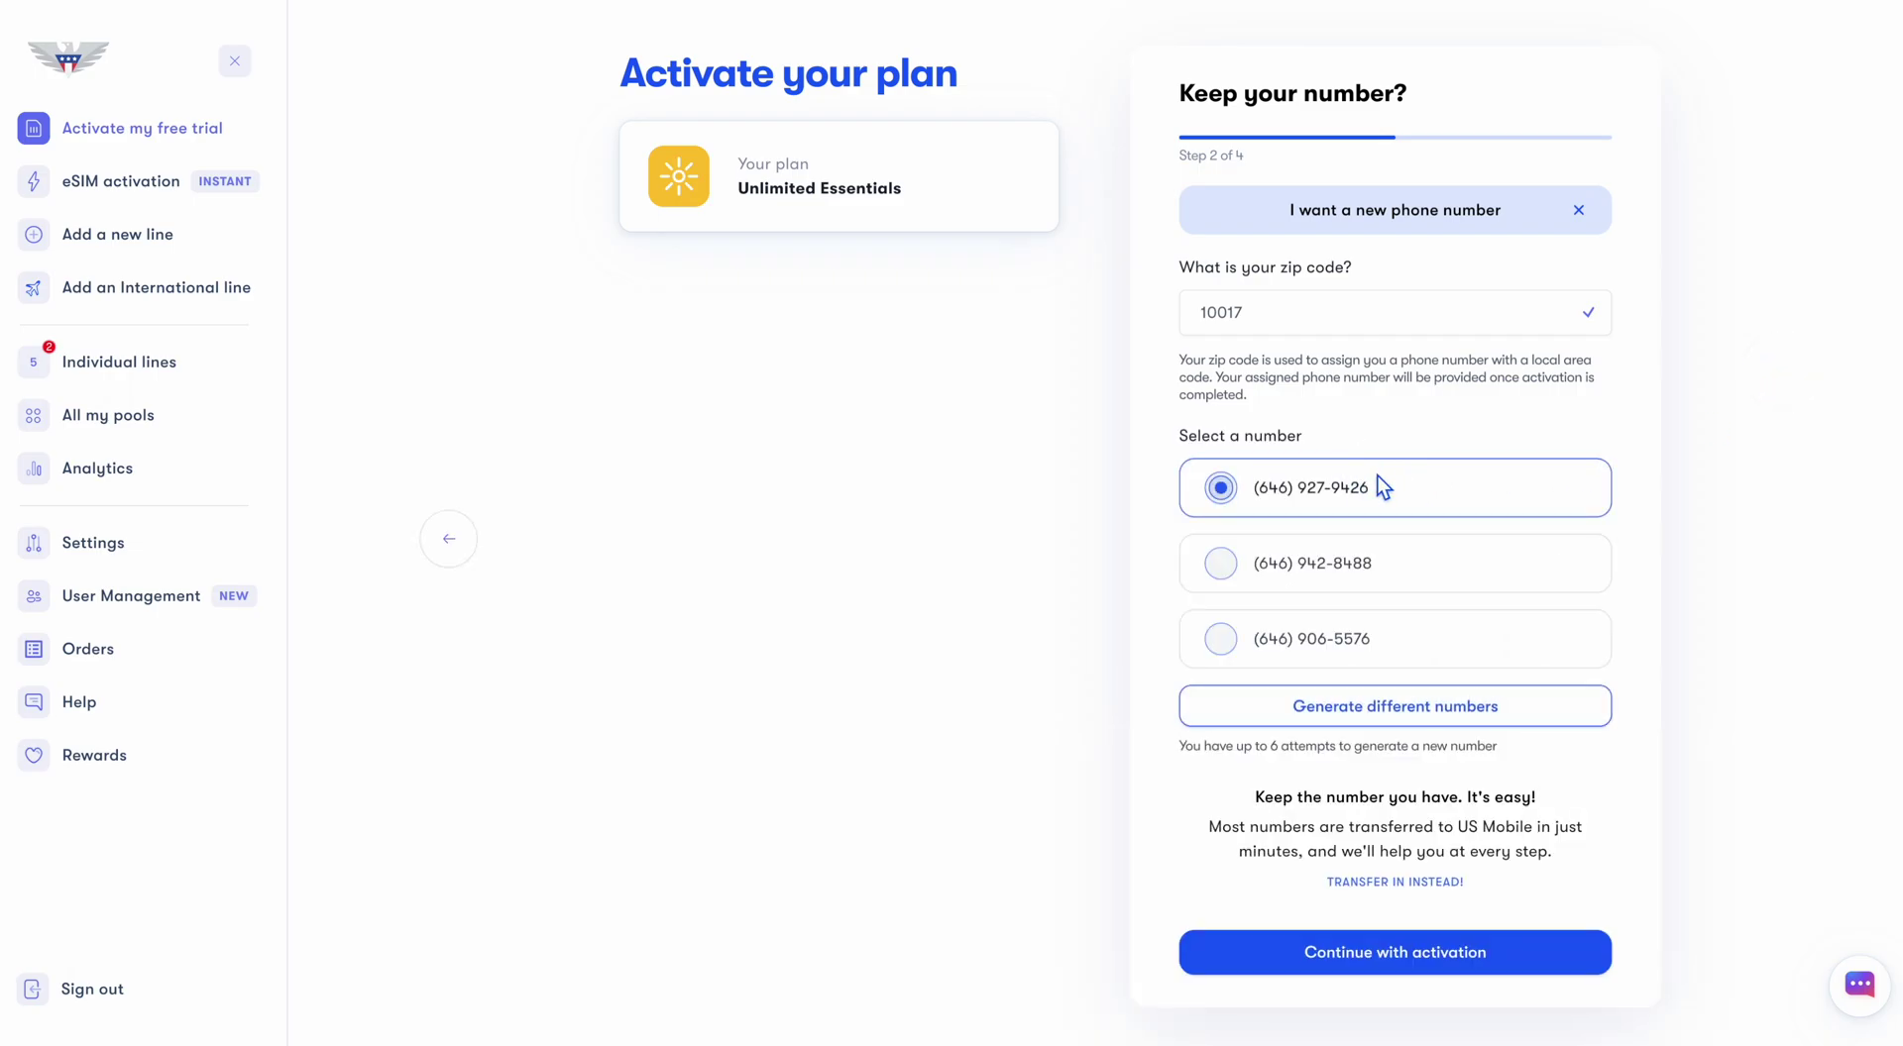
Confirm the $40 Unlimited Essentials order with autopay on and submit the activation
left_click(1311, 950)
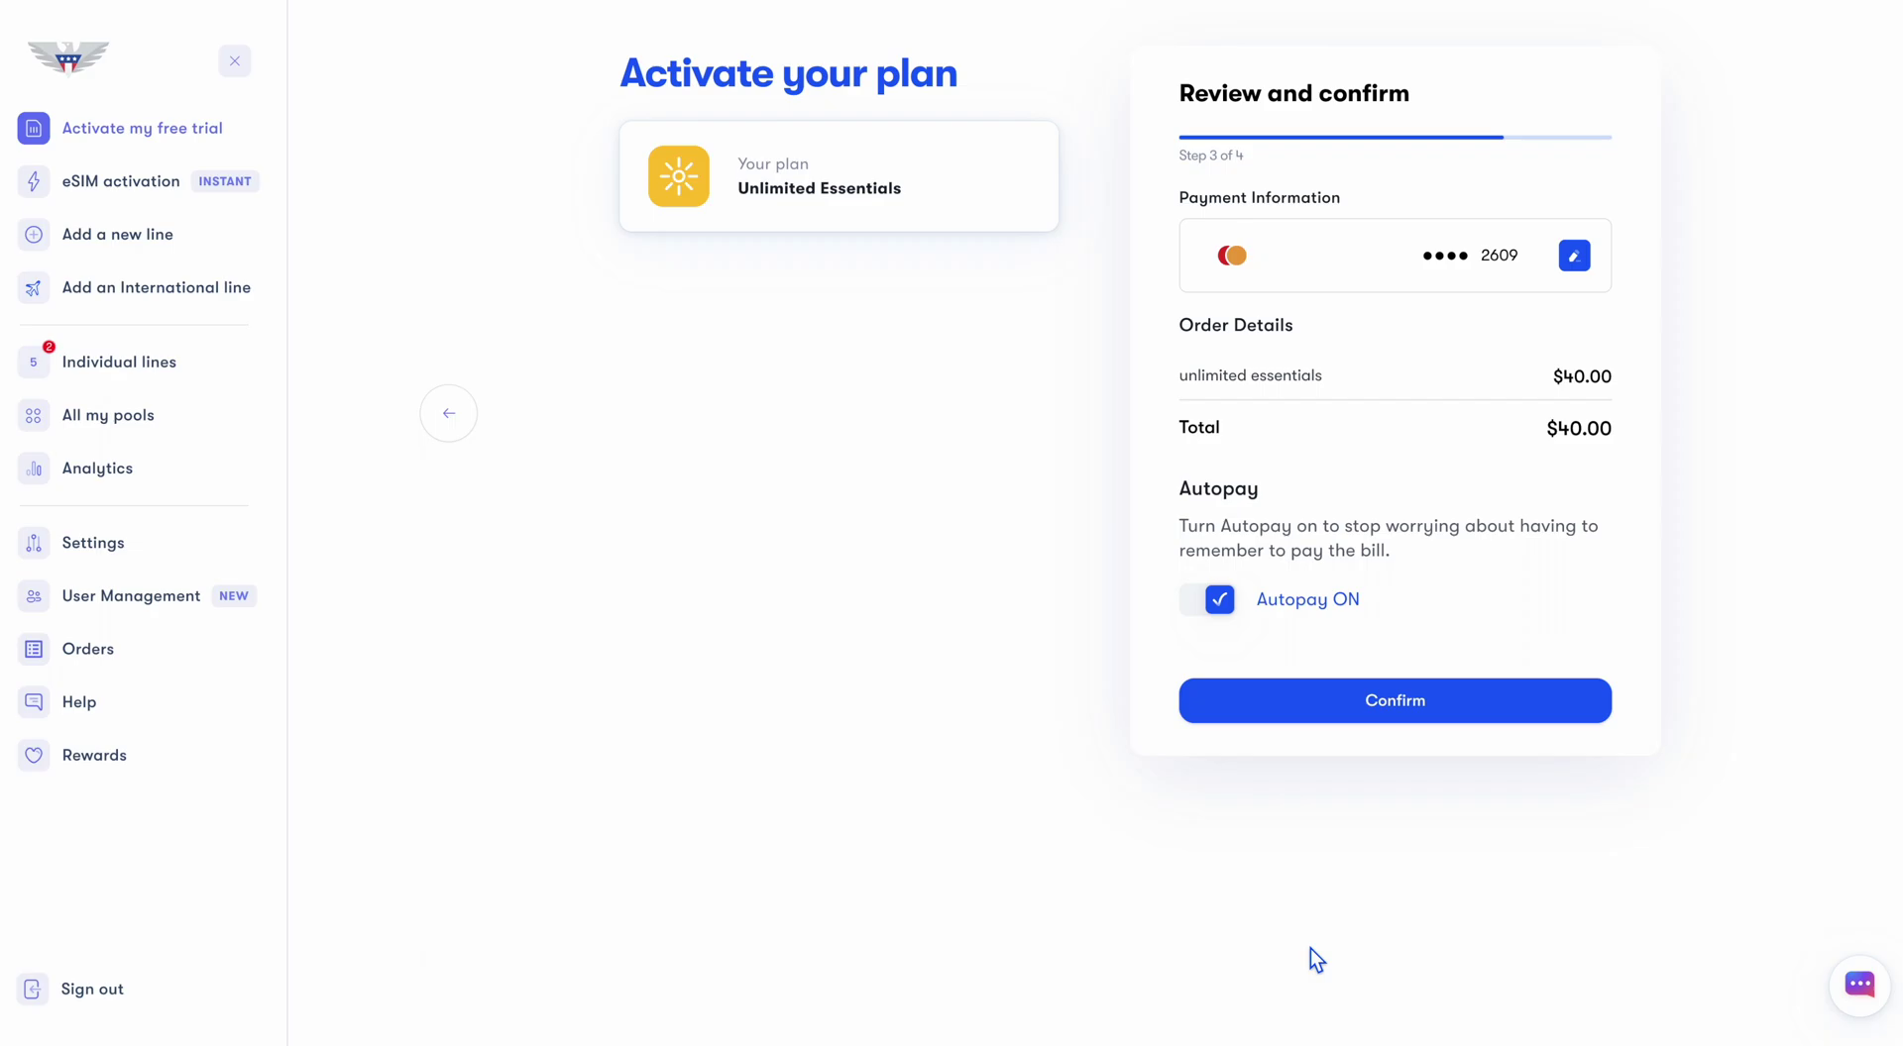
left_click(1311, 706)
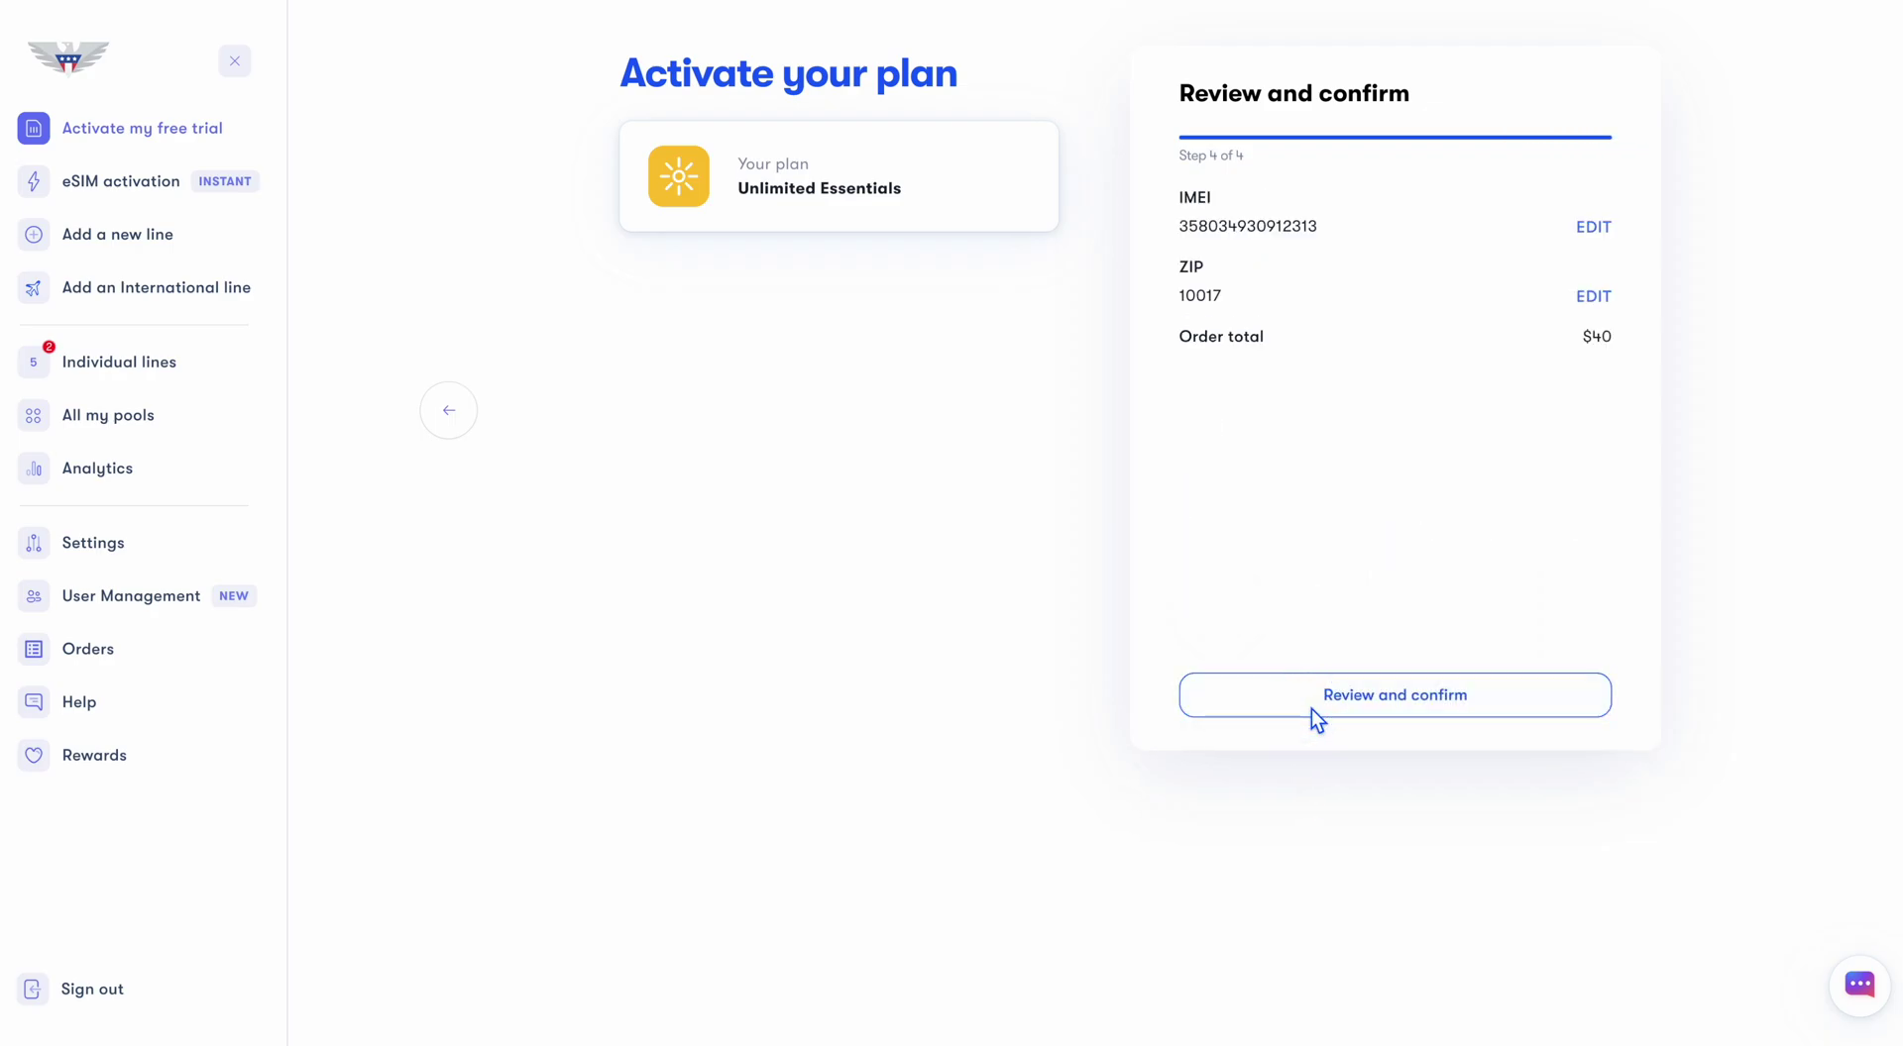
left_click(1300, 227)
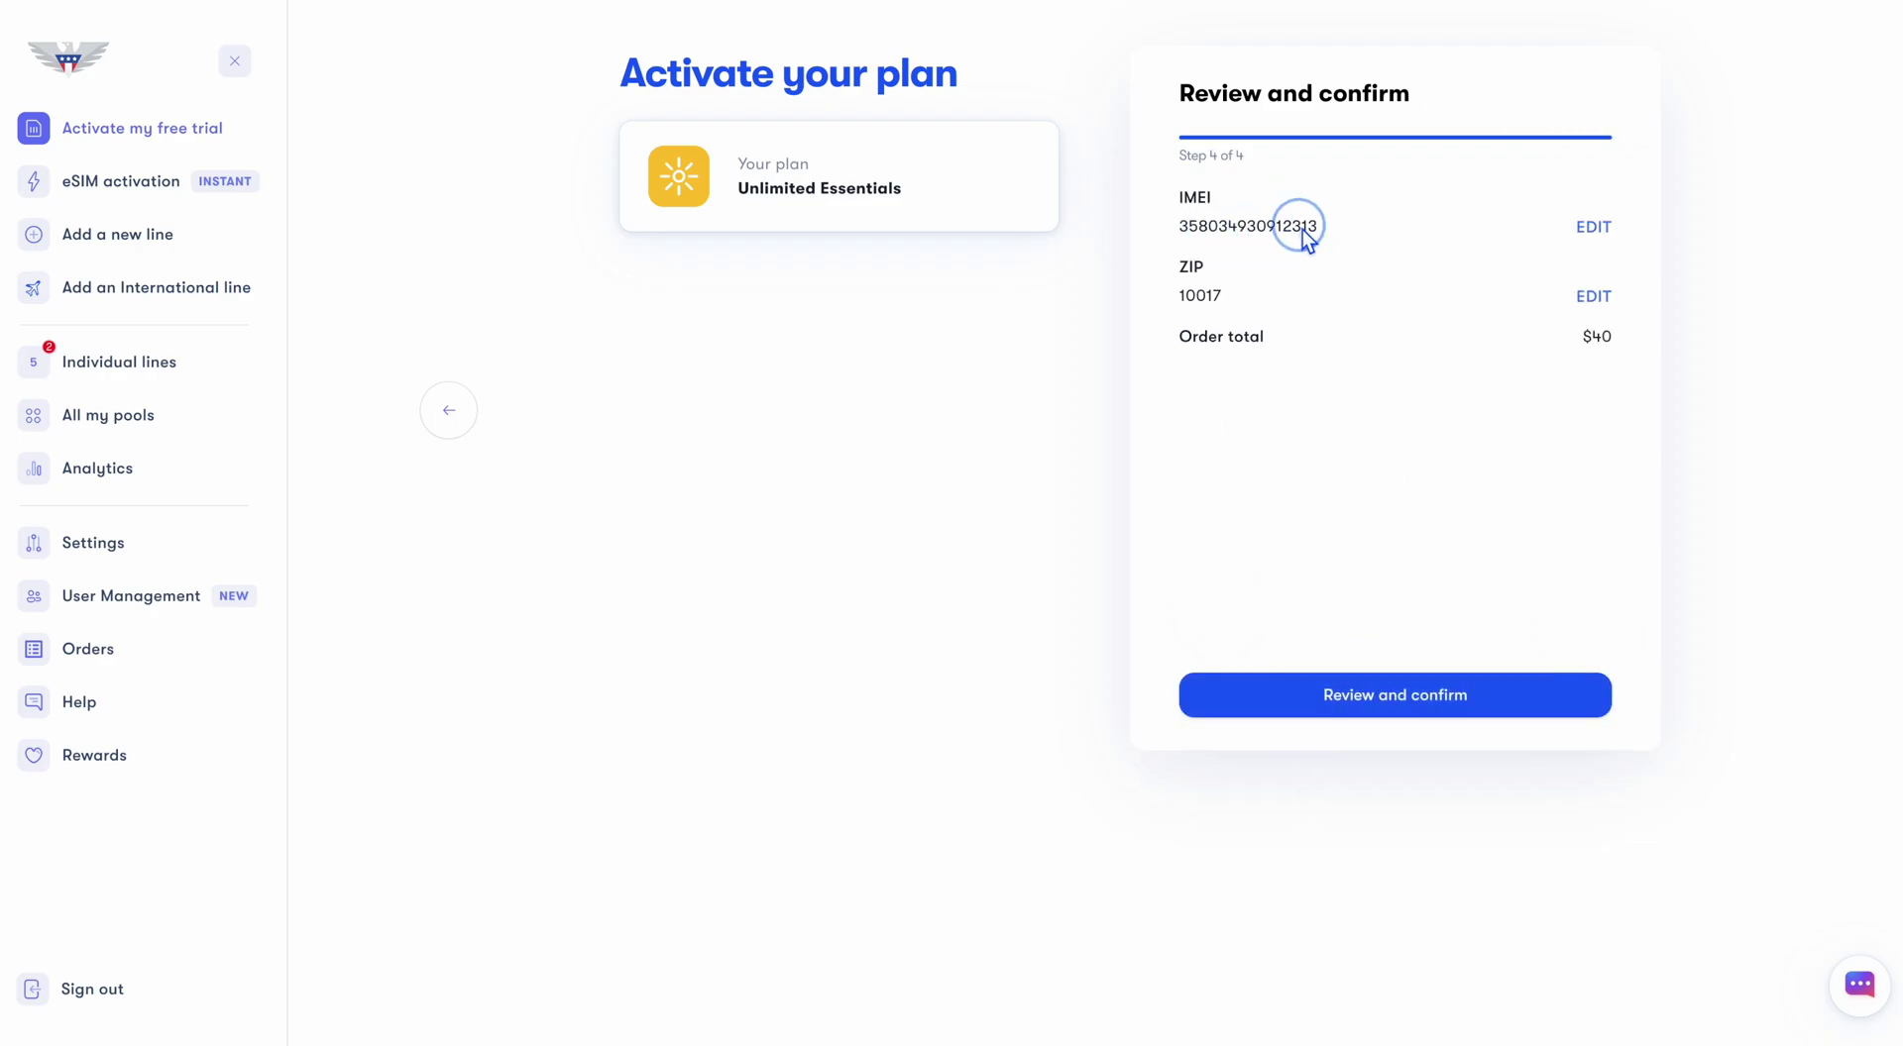
left_click(1280, 715)
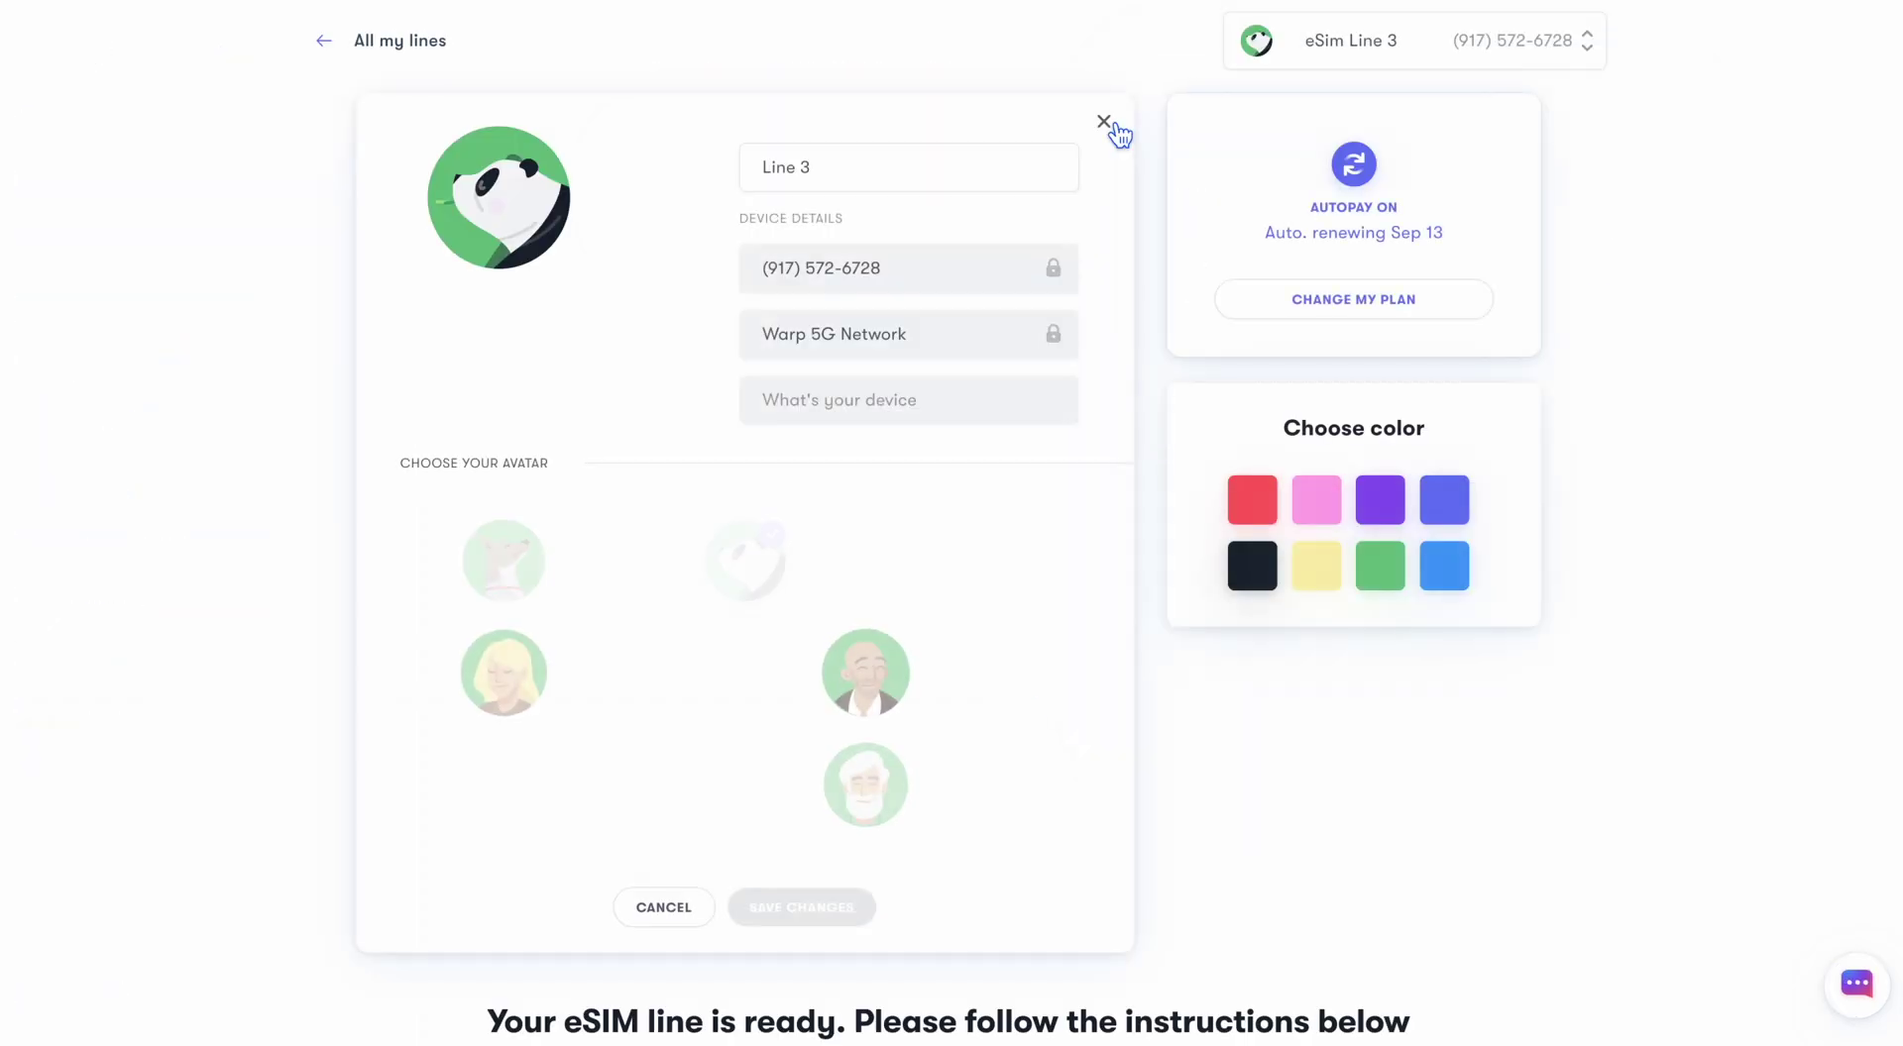
Replace the line name with 'My Samsung', pick the lion avatar, and save the changes
left_click(954, 171)
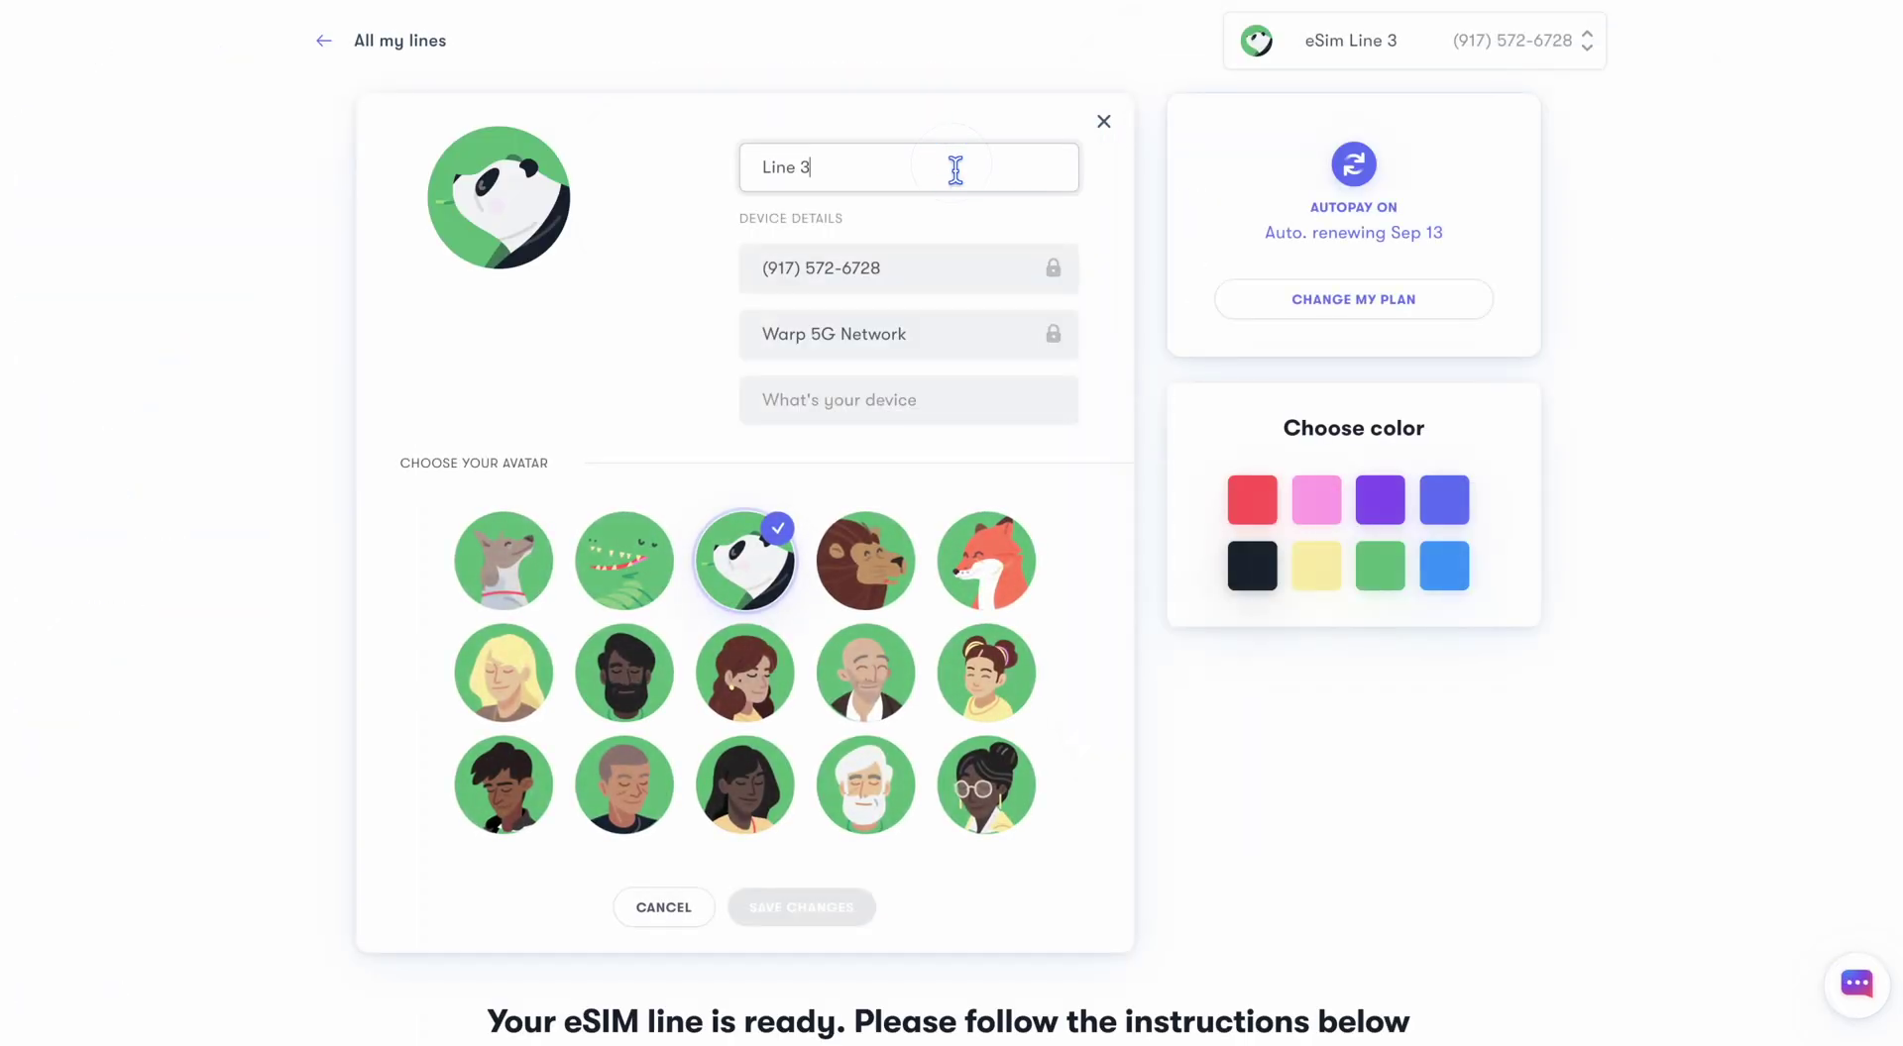
key("ctrl+a")
type("My Samsung")
left_click(897, 565)
left_click(814, 920)
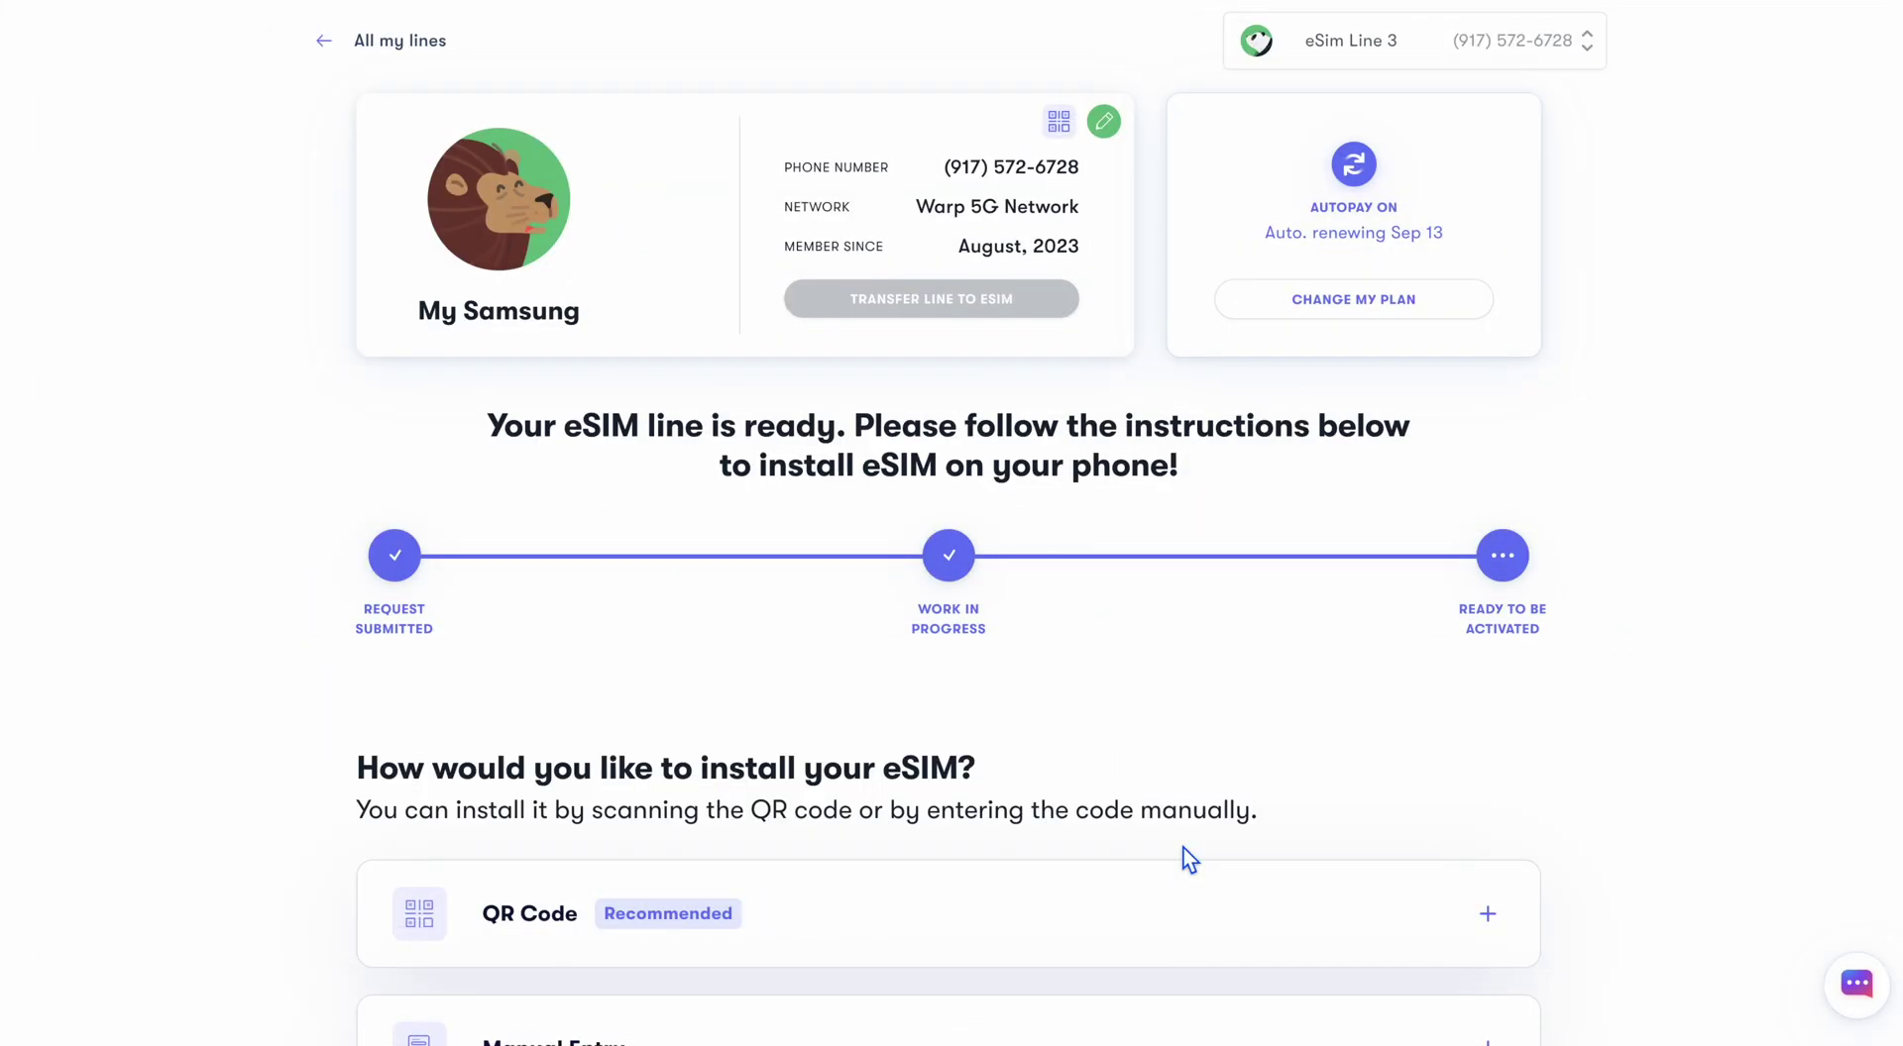
Expand the QR Code option, confirm readiness to reveal the eSIM QR code, and show Android instructions
scroll(1182, 858, "down", 3)
scroll(1182, 847, "down", 1)
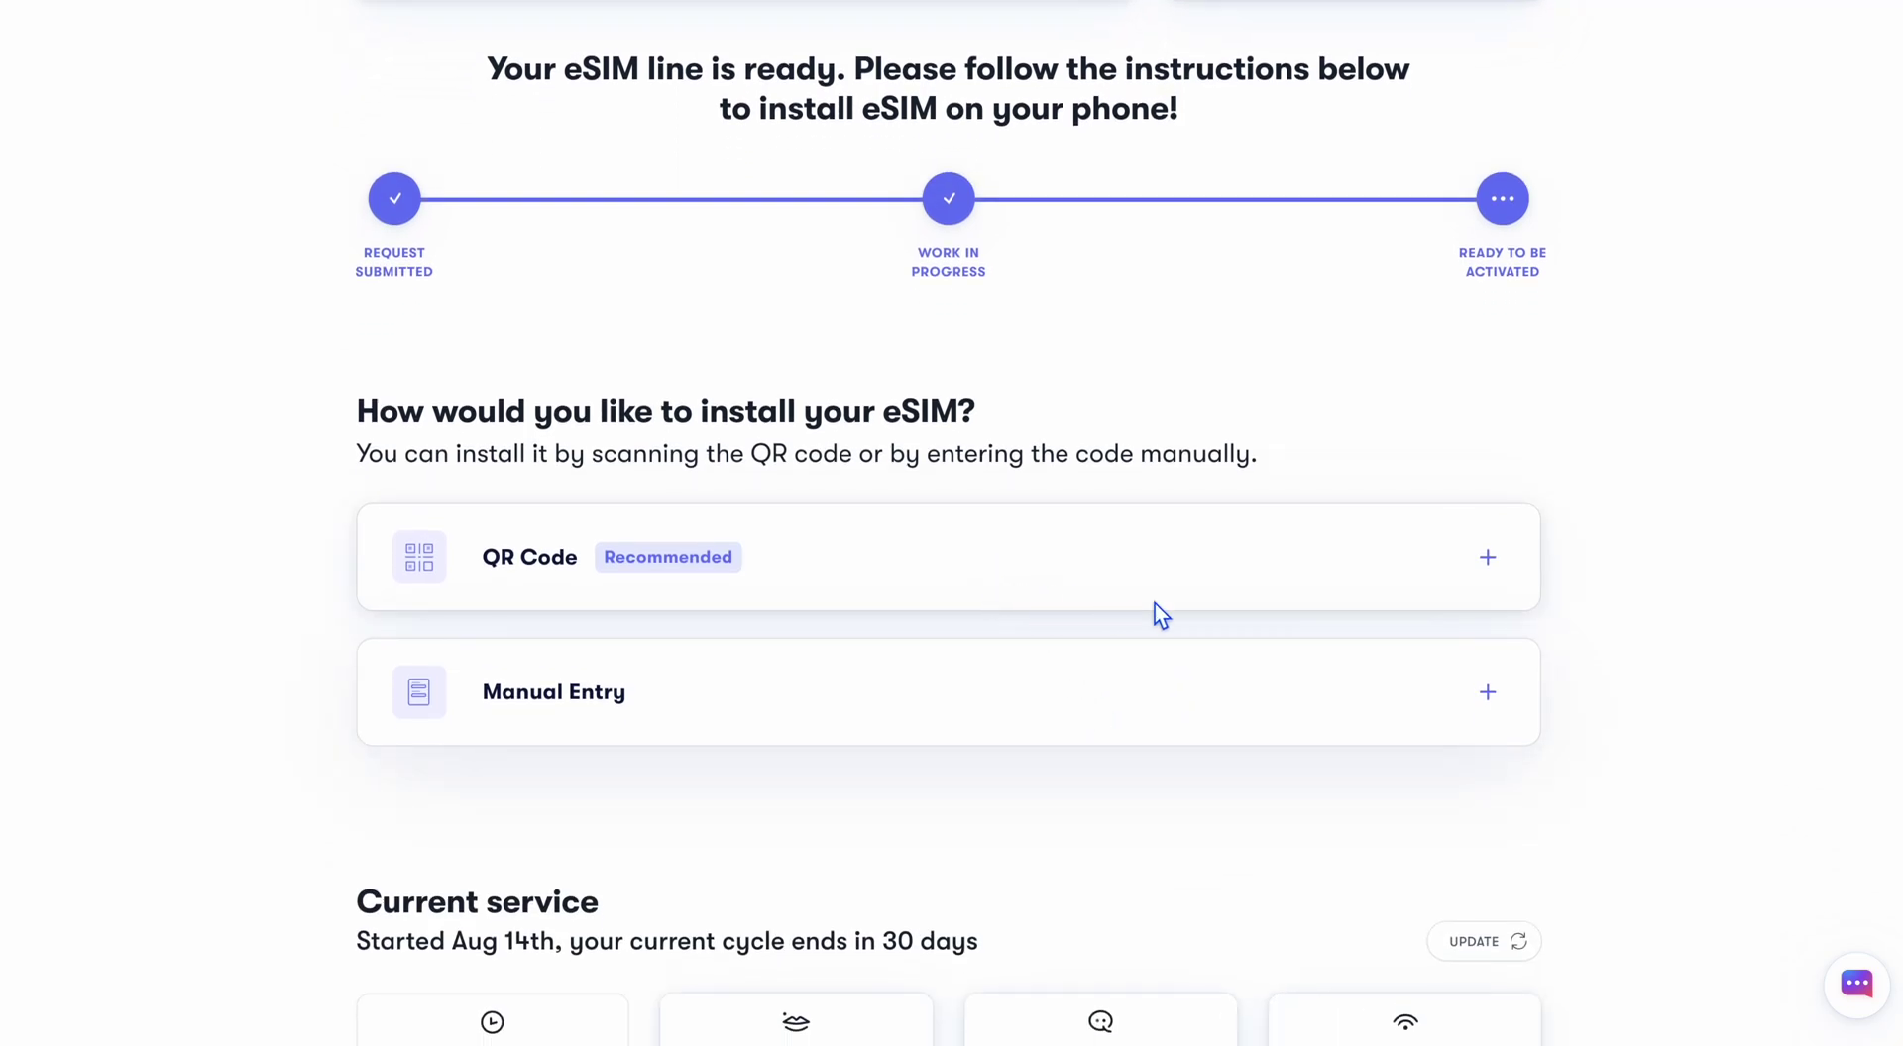
left_click(1497, 569)
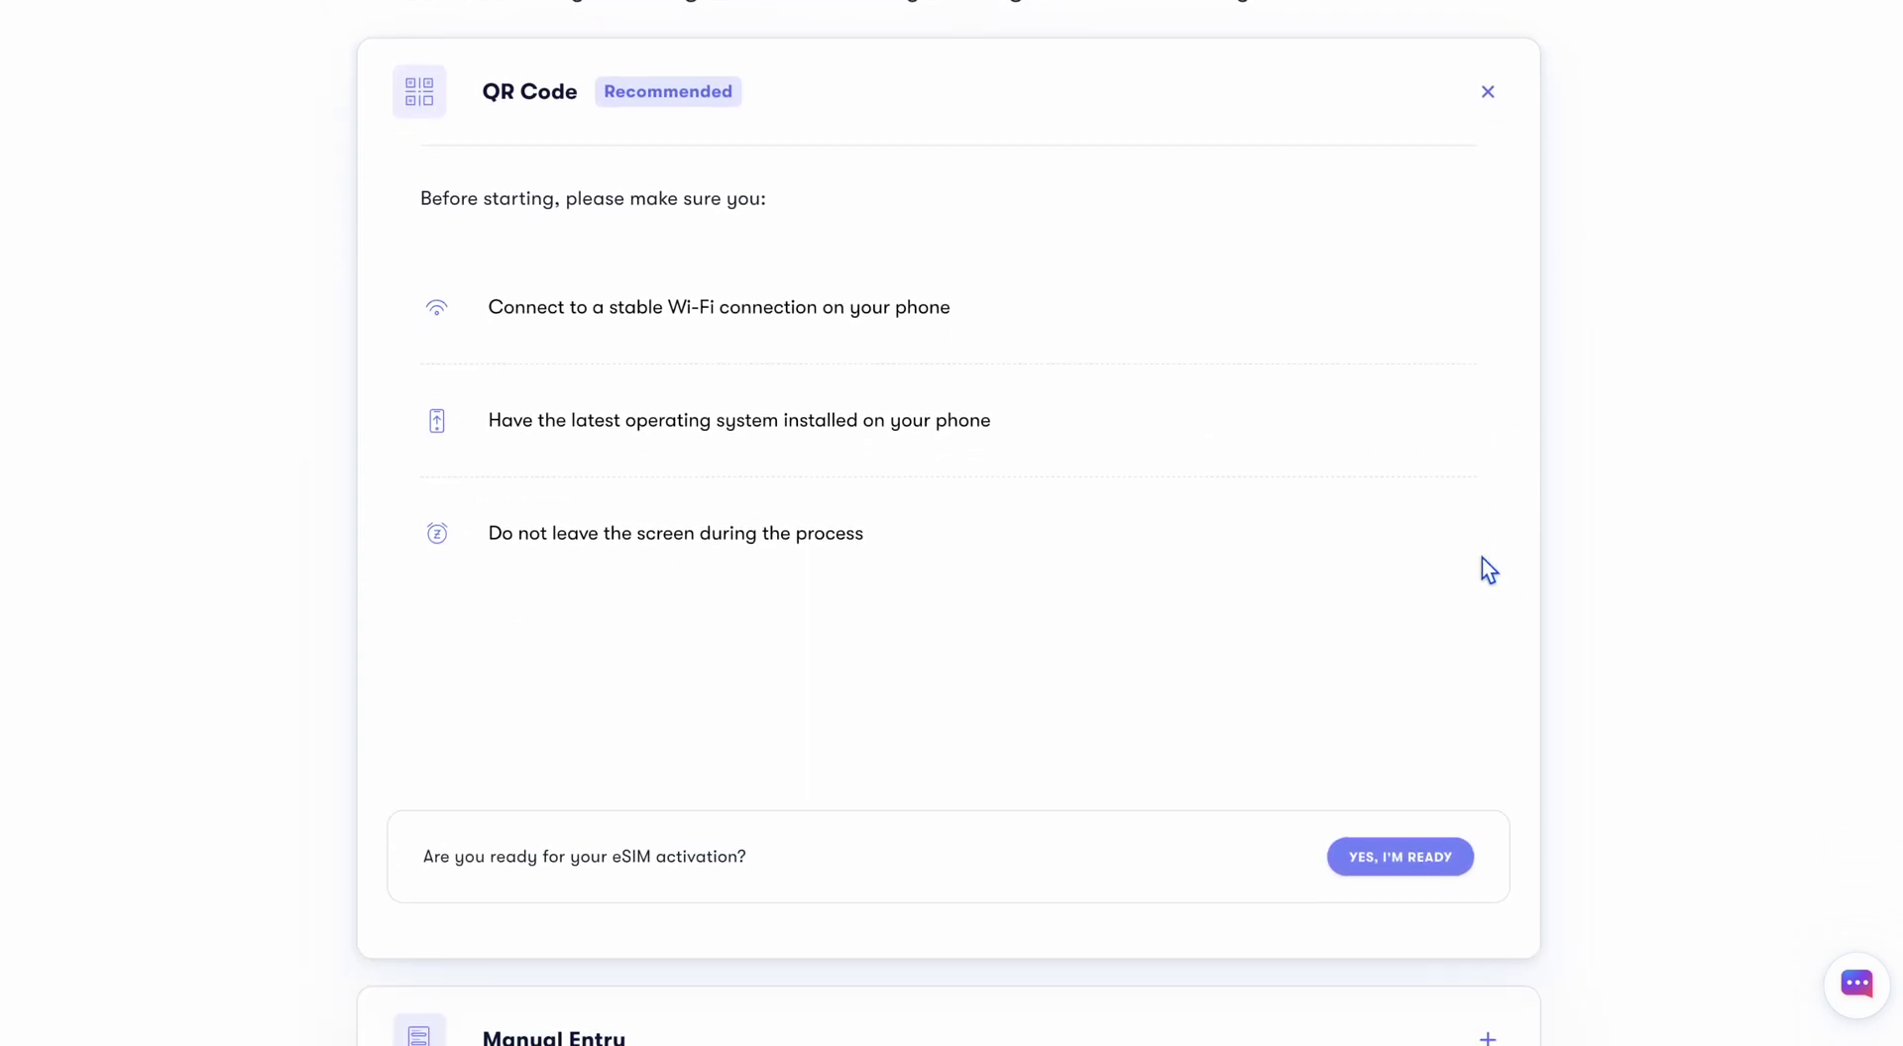
left_click_drag(438, 311, 1023, 739)
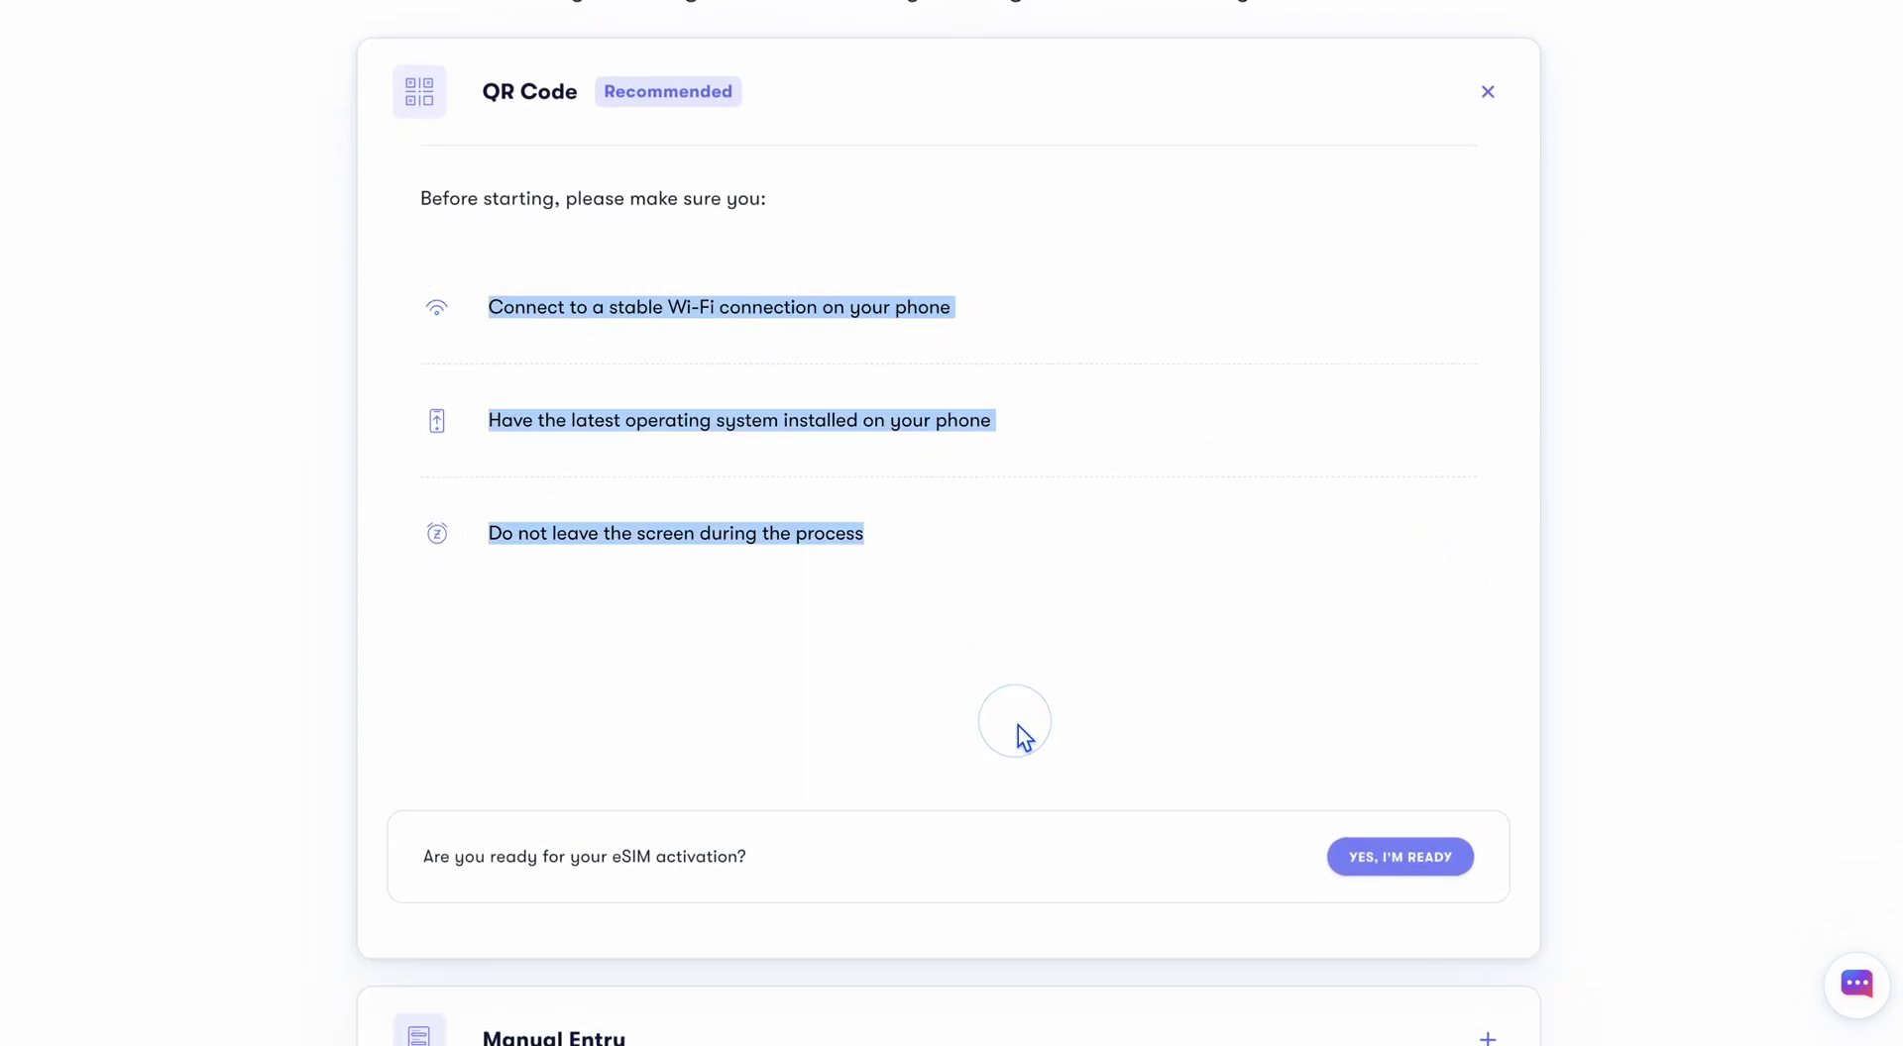
left_click(1018, 727)
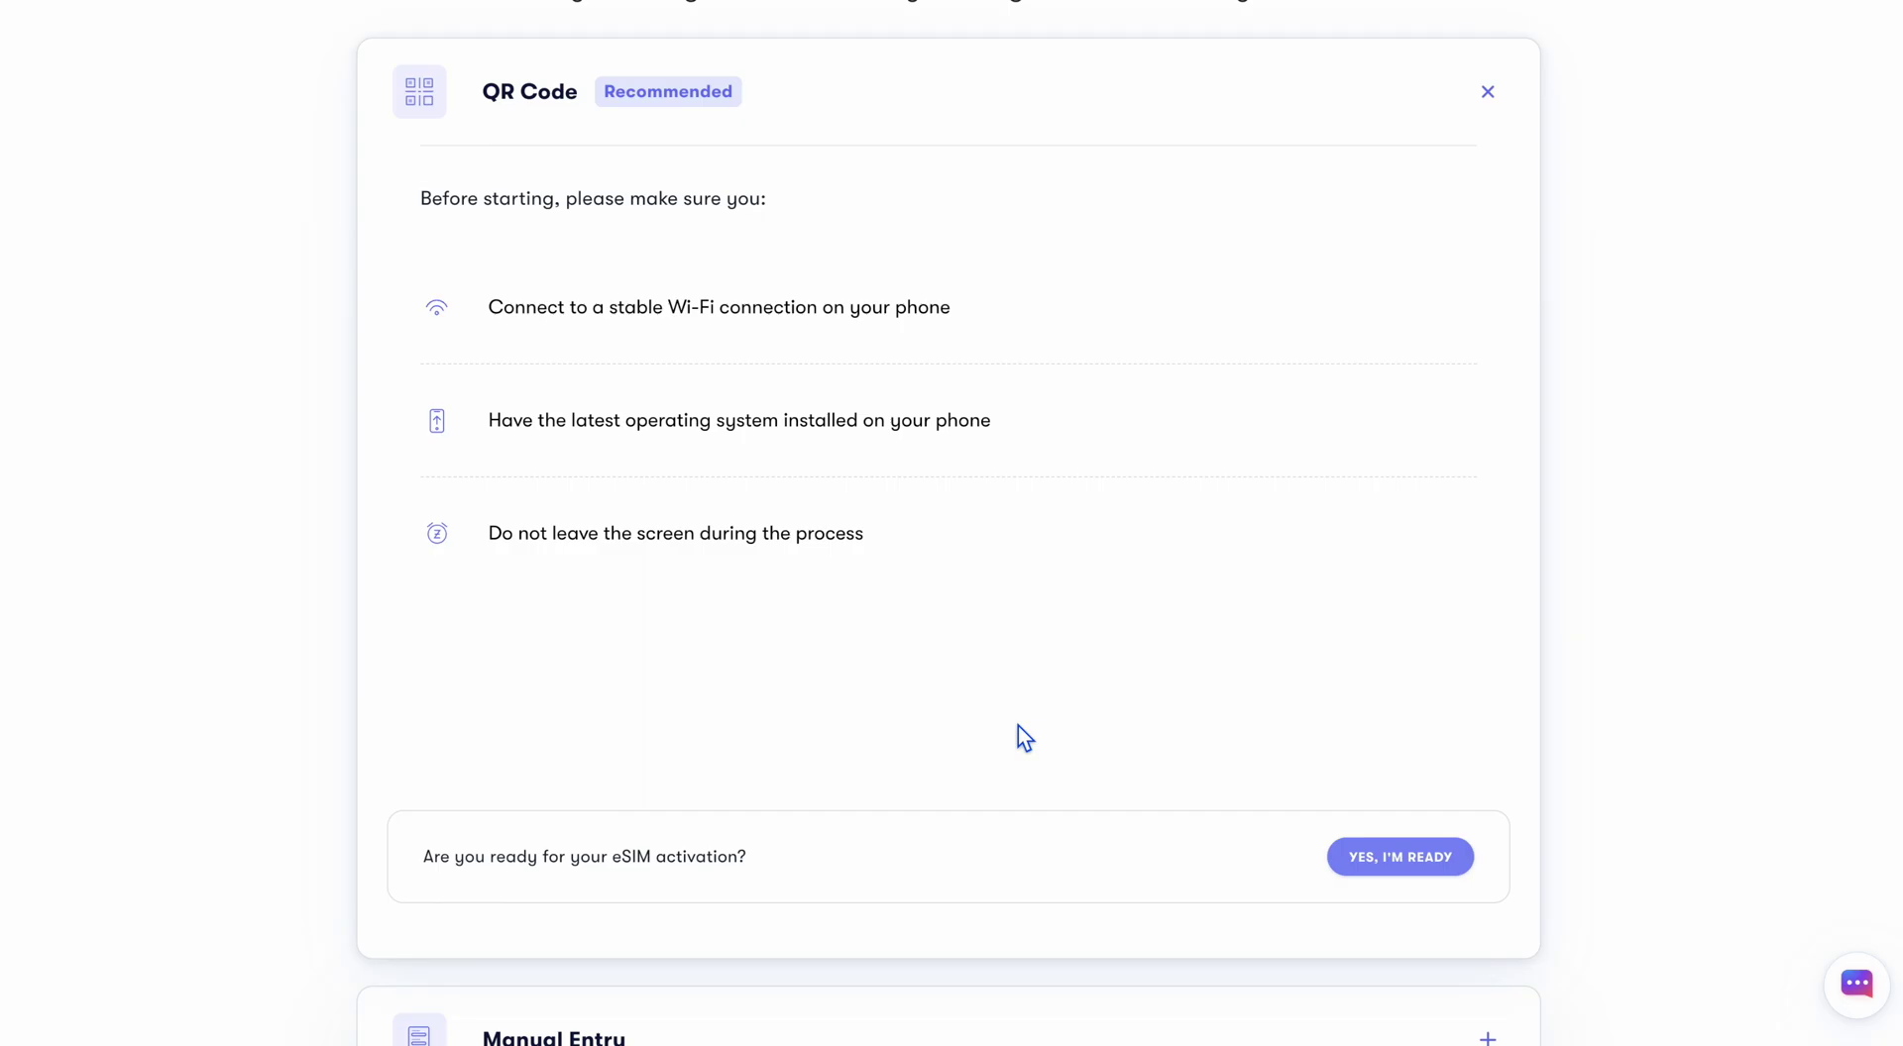
left_click(1405, 864)
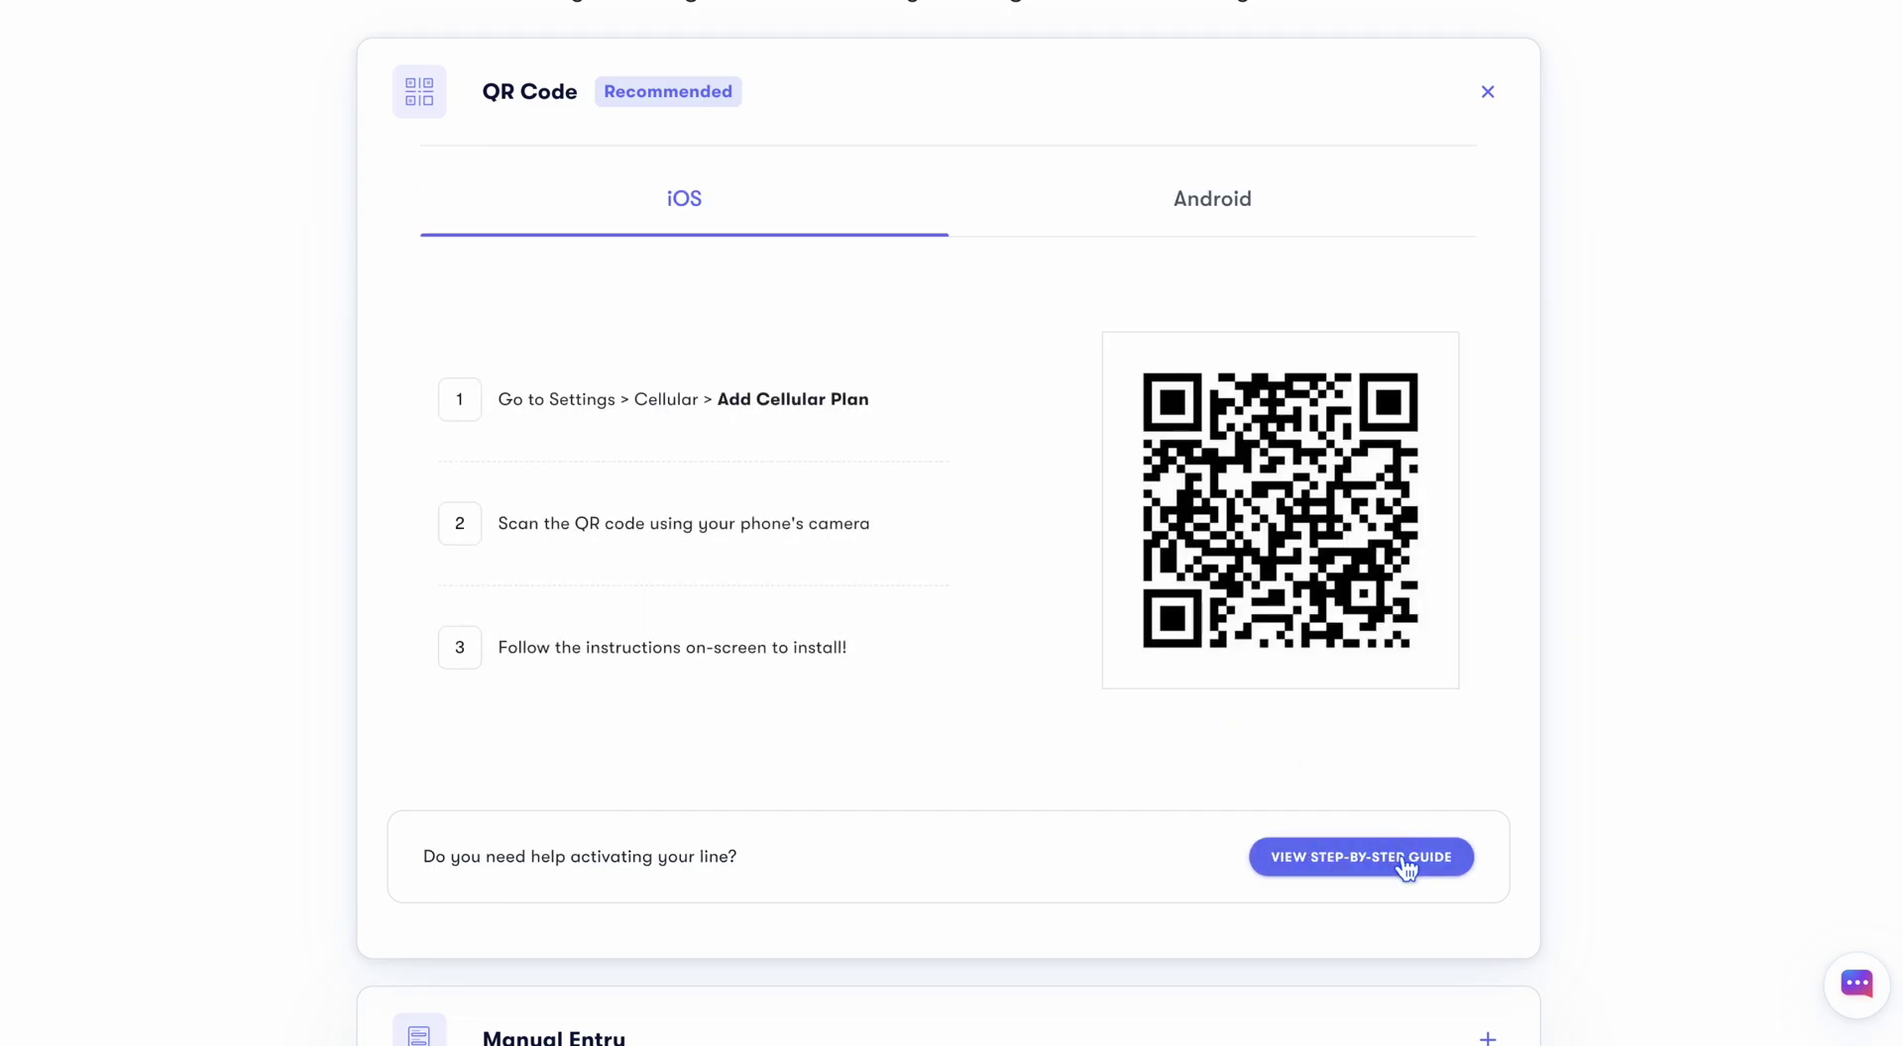
left_click(1186, 215)
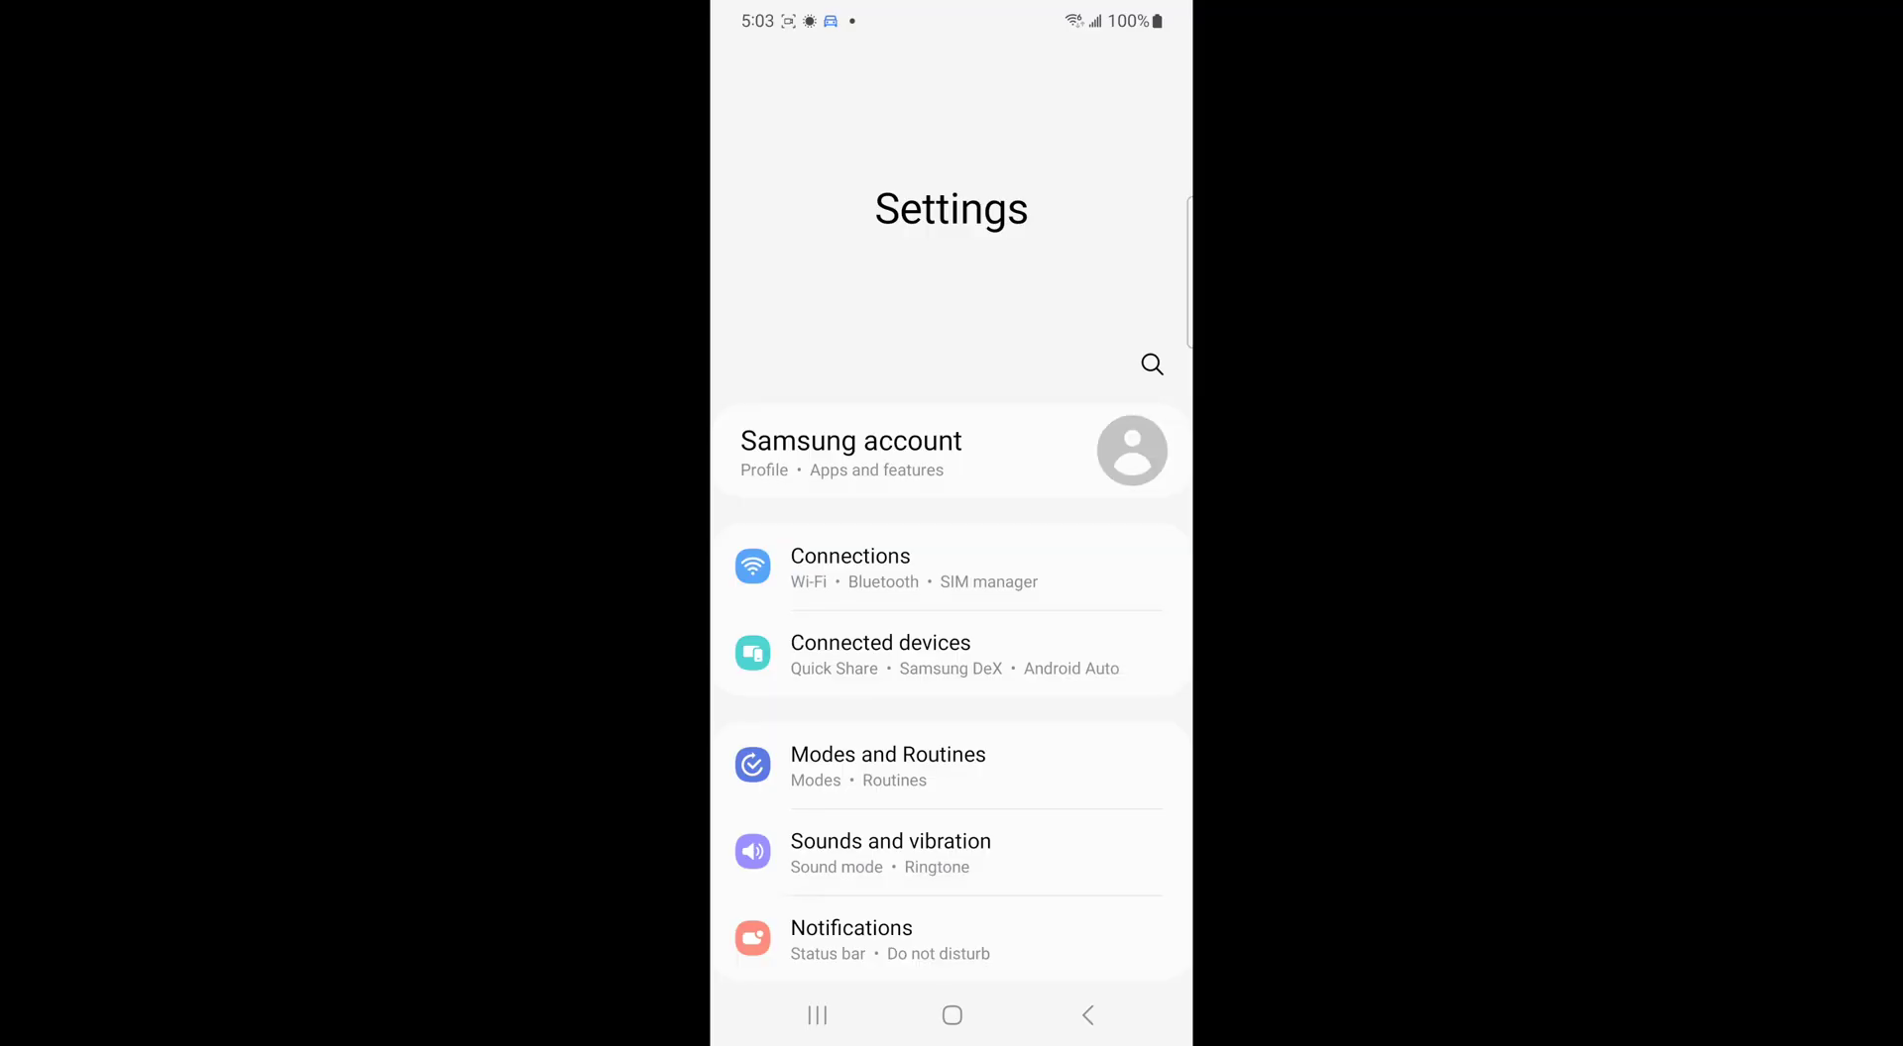
In Connections > SIM manager > Add eSIM, choose to scan the provider's QR code
left_click(850, 567)
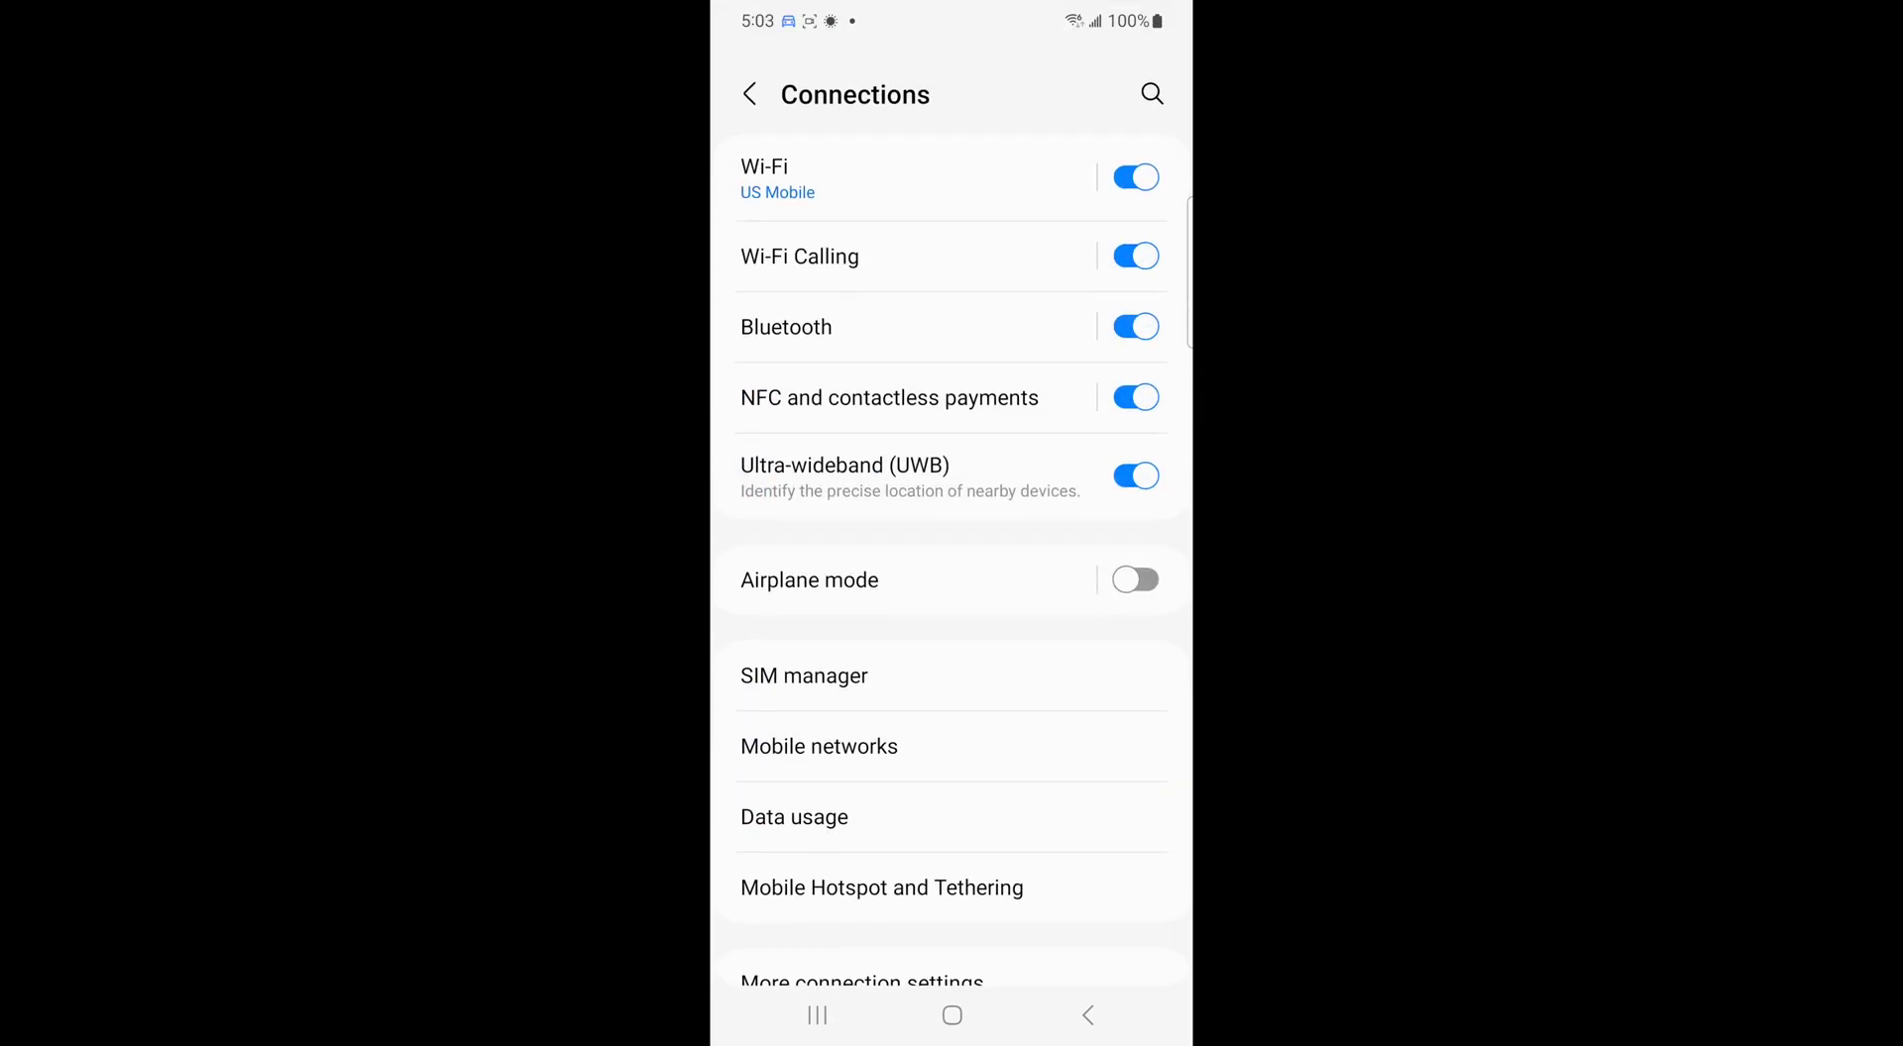
left_click(966, 680)
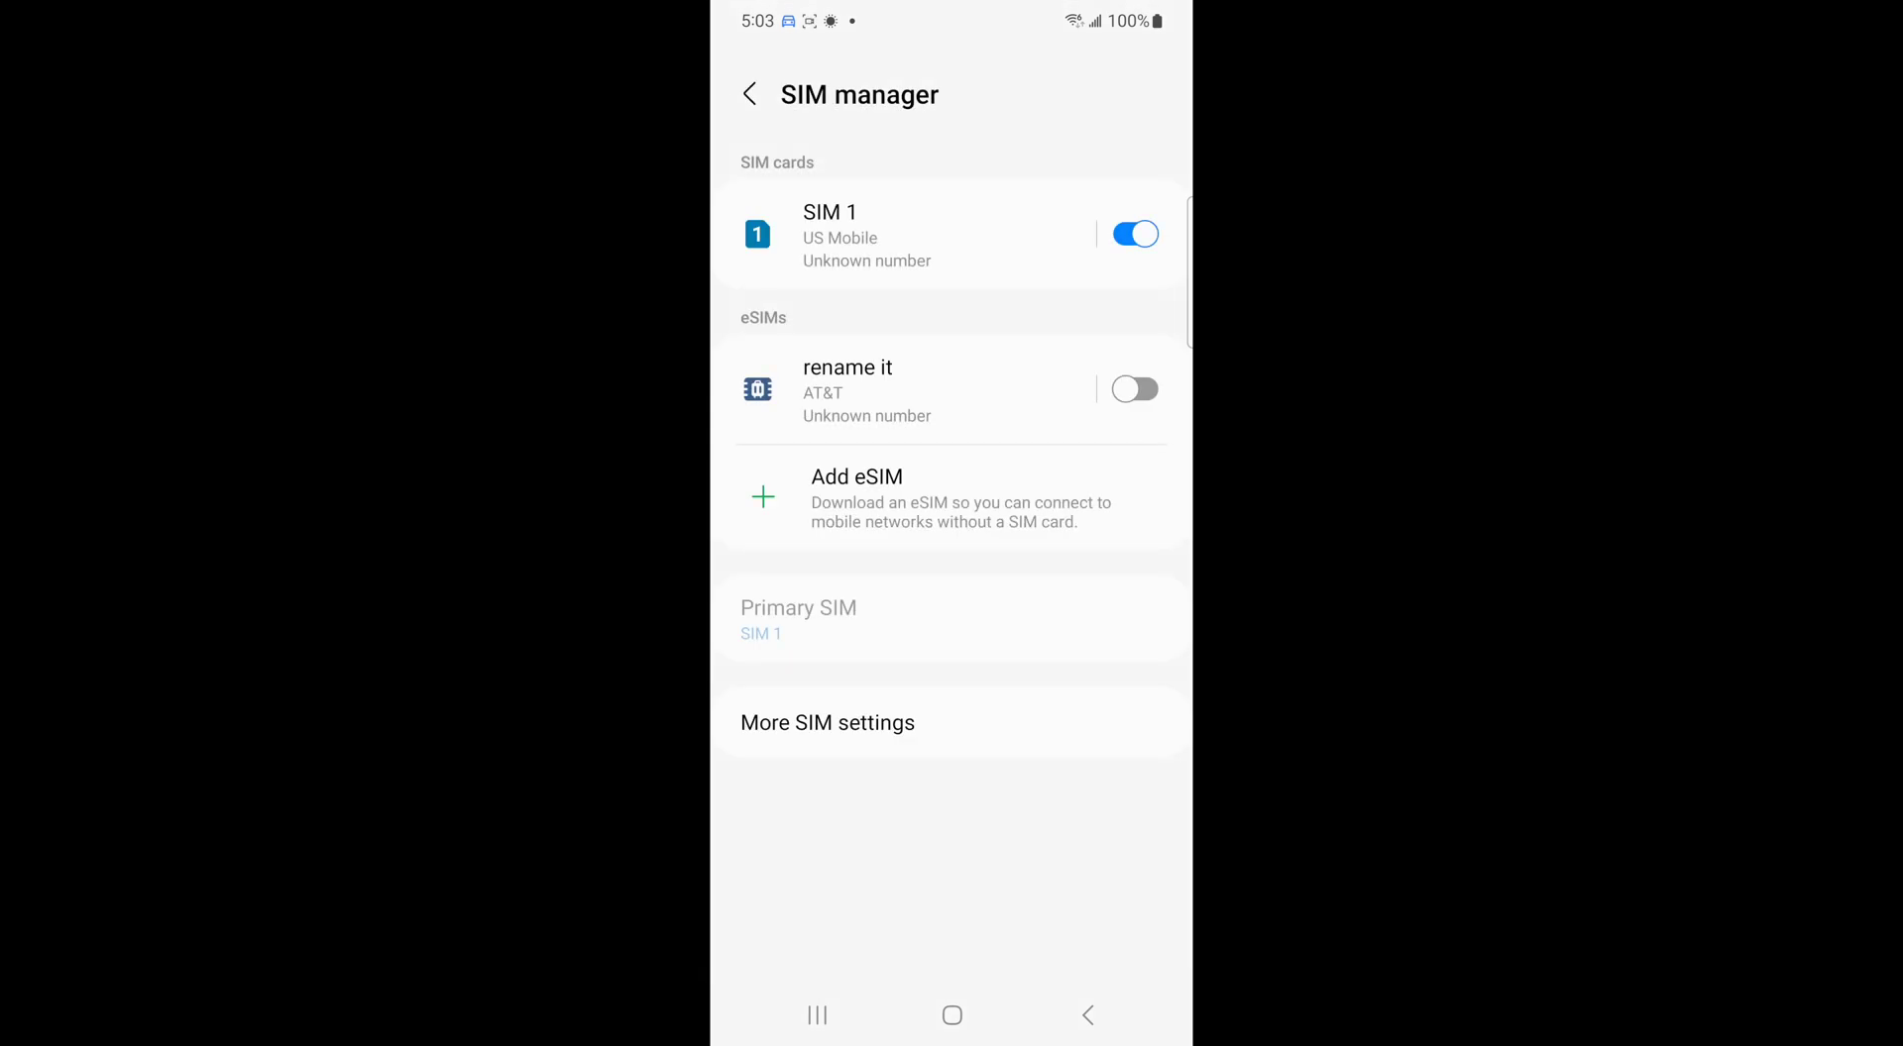
left_click(932, 498)
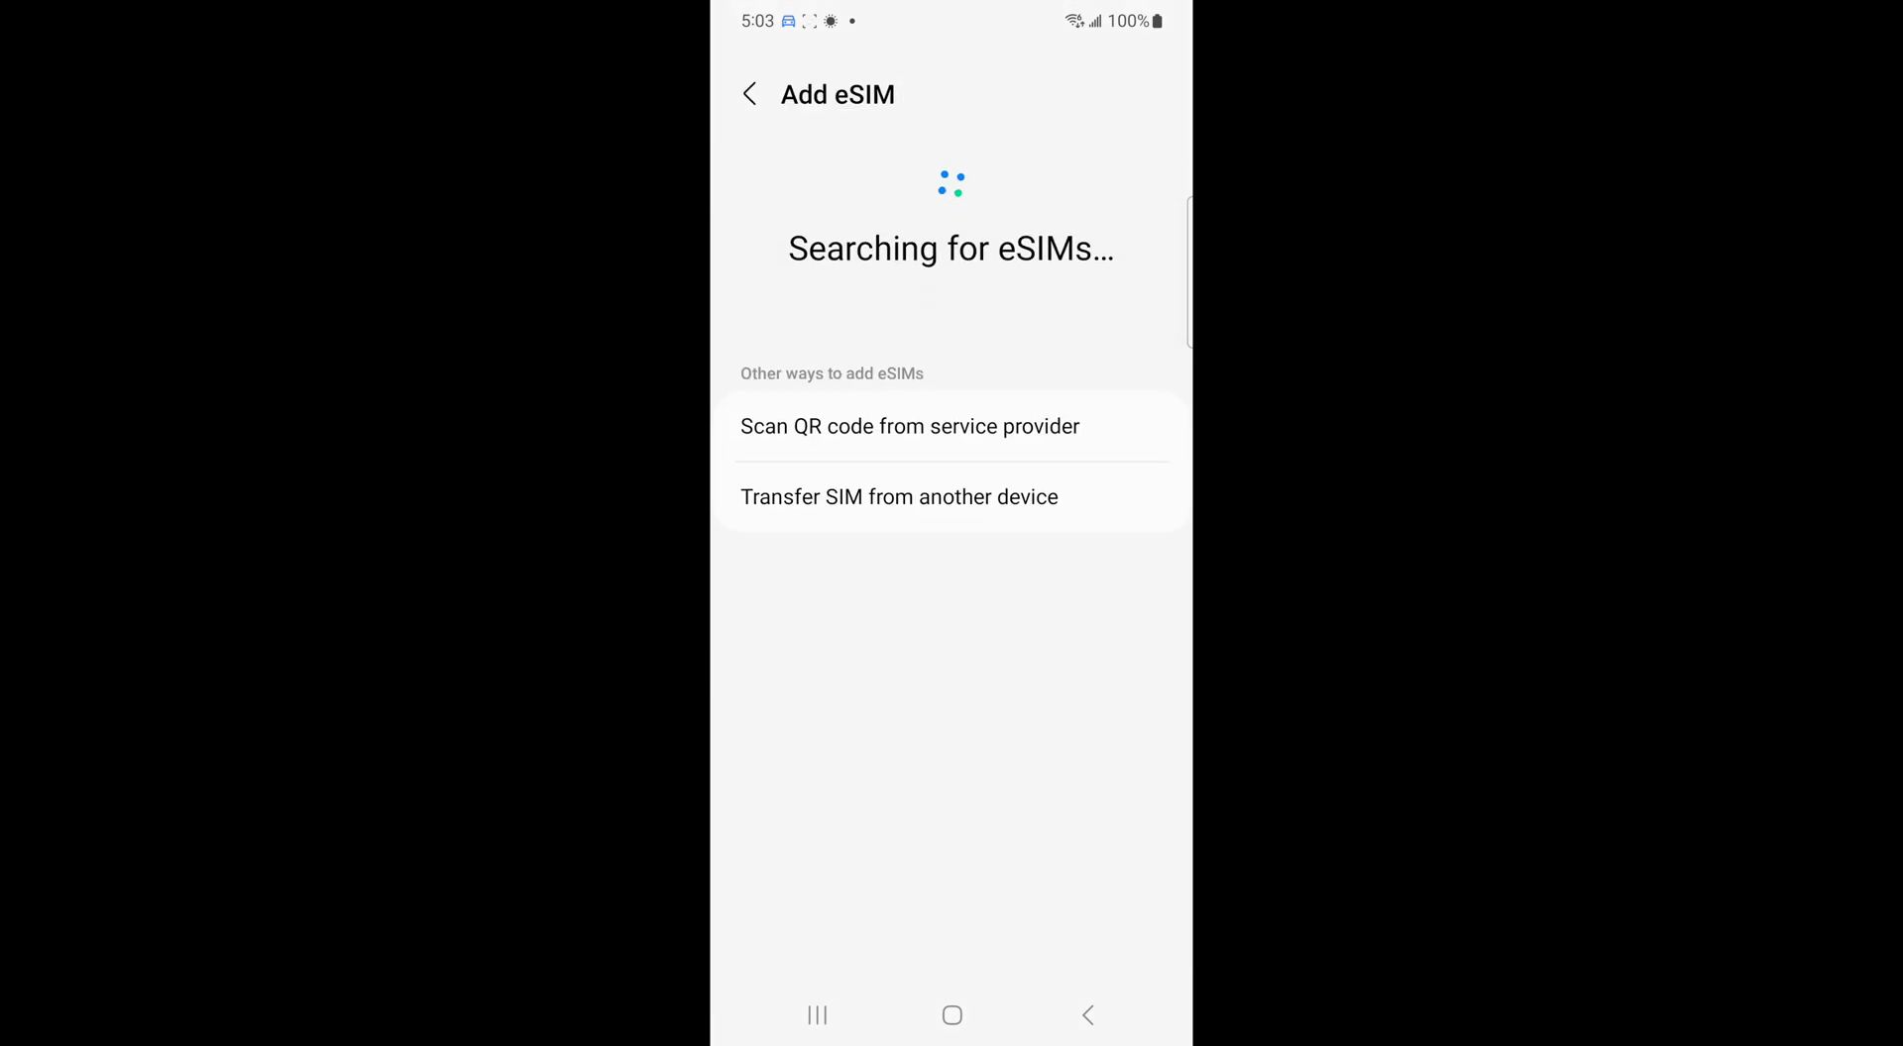
left_click(1050, 428)
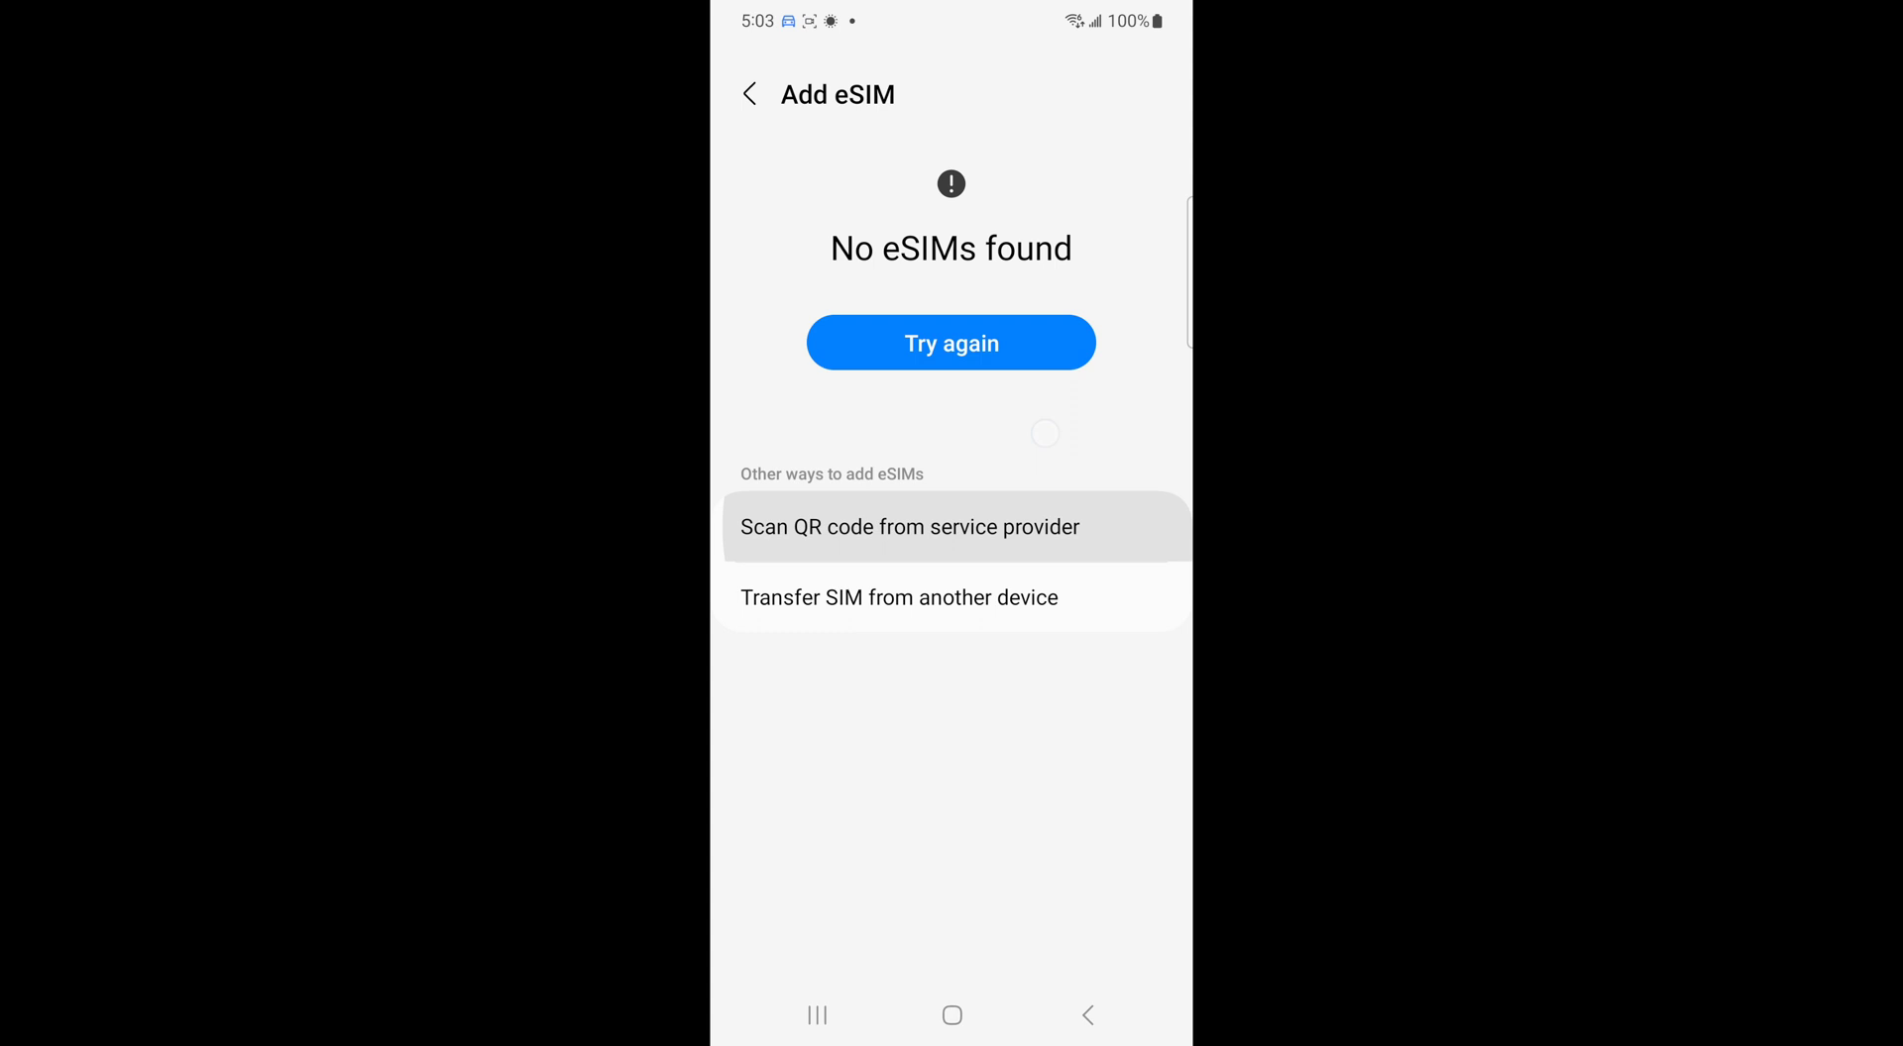